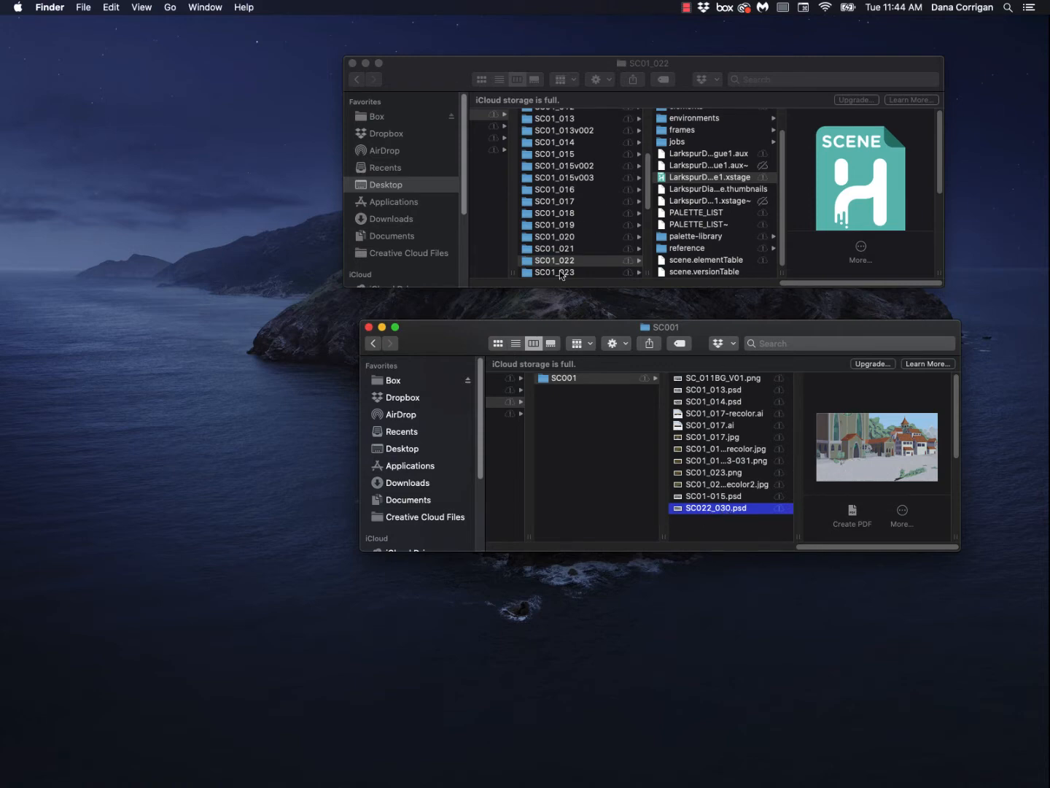
Open the LarkspurDialogue1.xstage scene from the SC01_022 folder in Harmony and widen the Camera view beside the Node View.
click(692, 180)
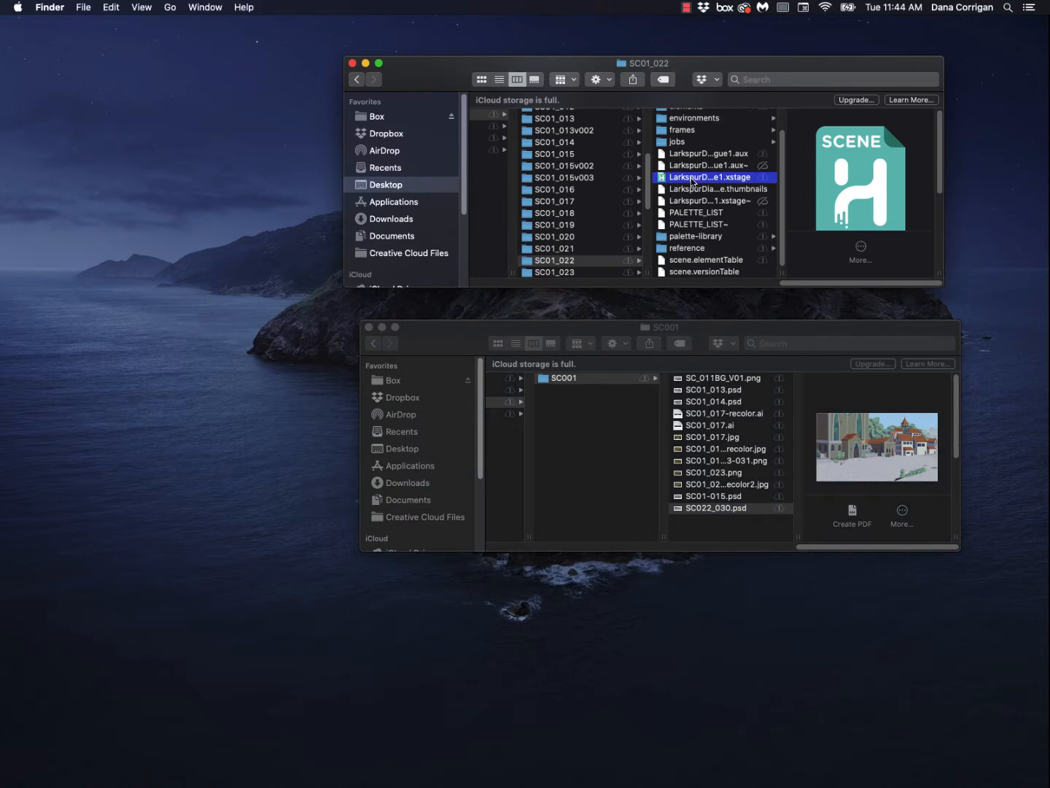
double_click(692, 181)
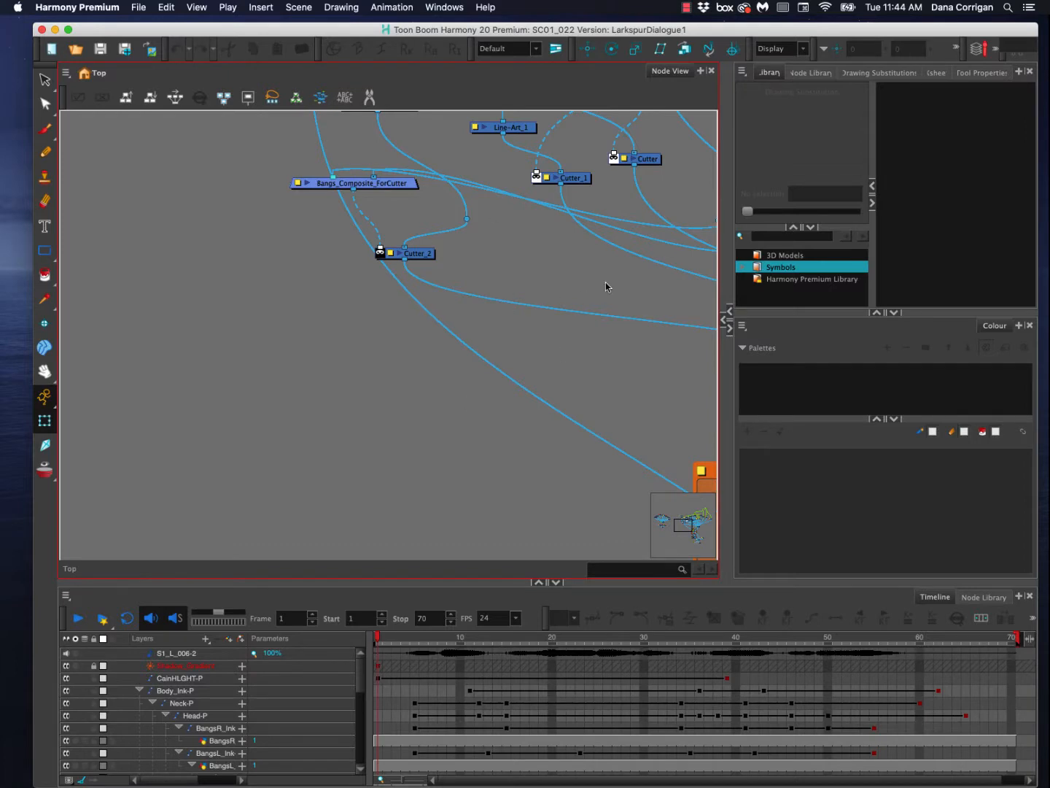
scroll(547, 245, down, 3)
click(727, 325)
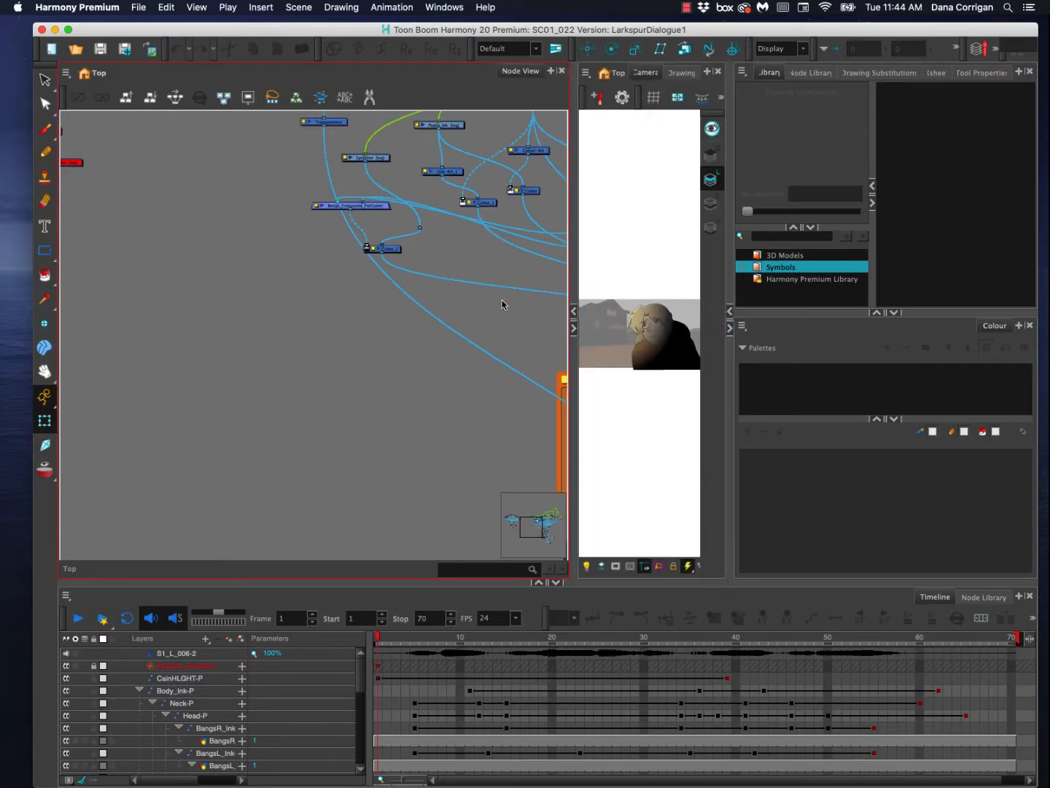
drag(568, 376, 264, 375)
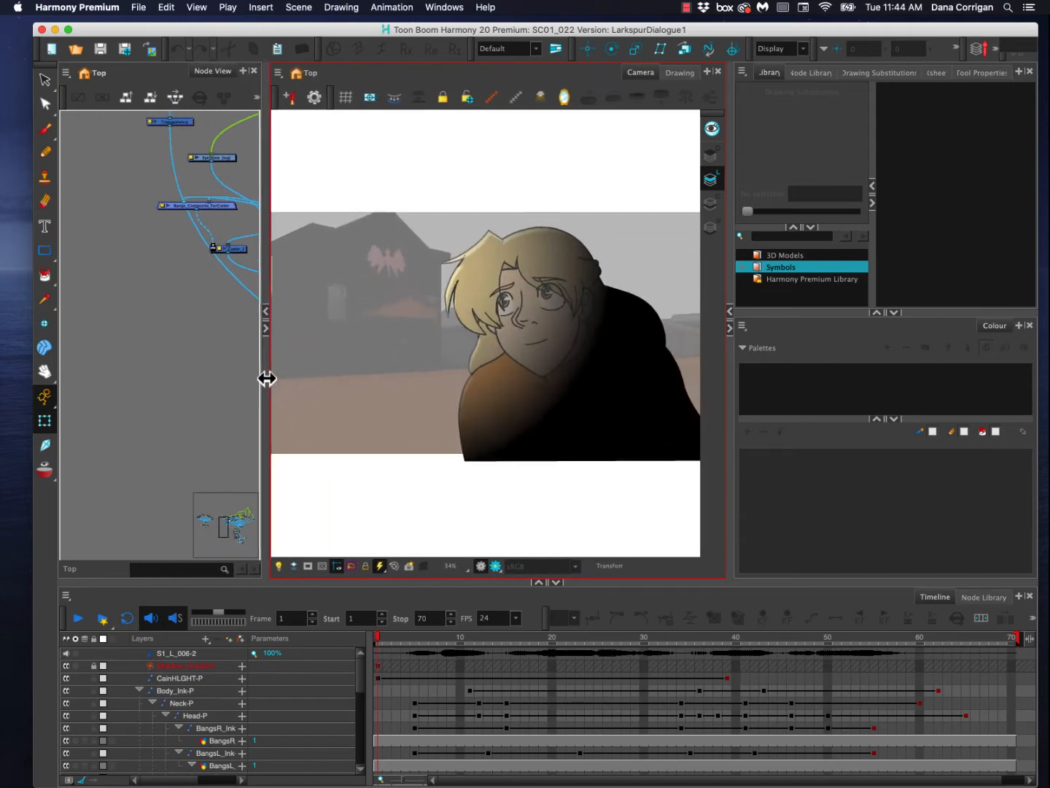
Reposition and enlarge the Harmony window so that it fills the screen.
click(80, 240)
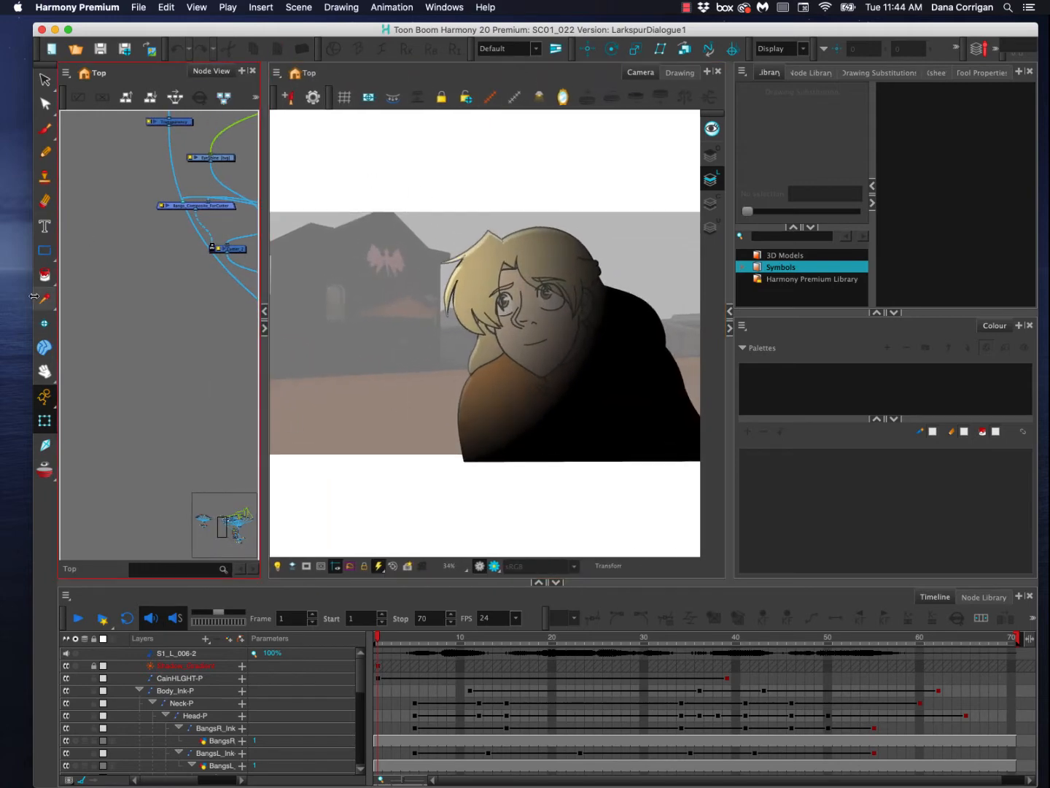
drag(33, 297, 10, 296)
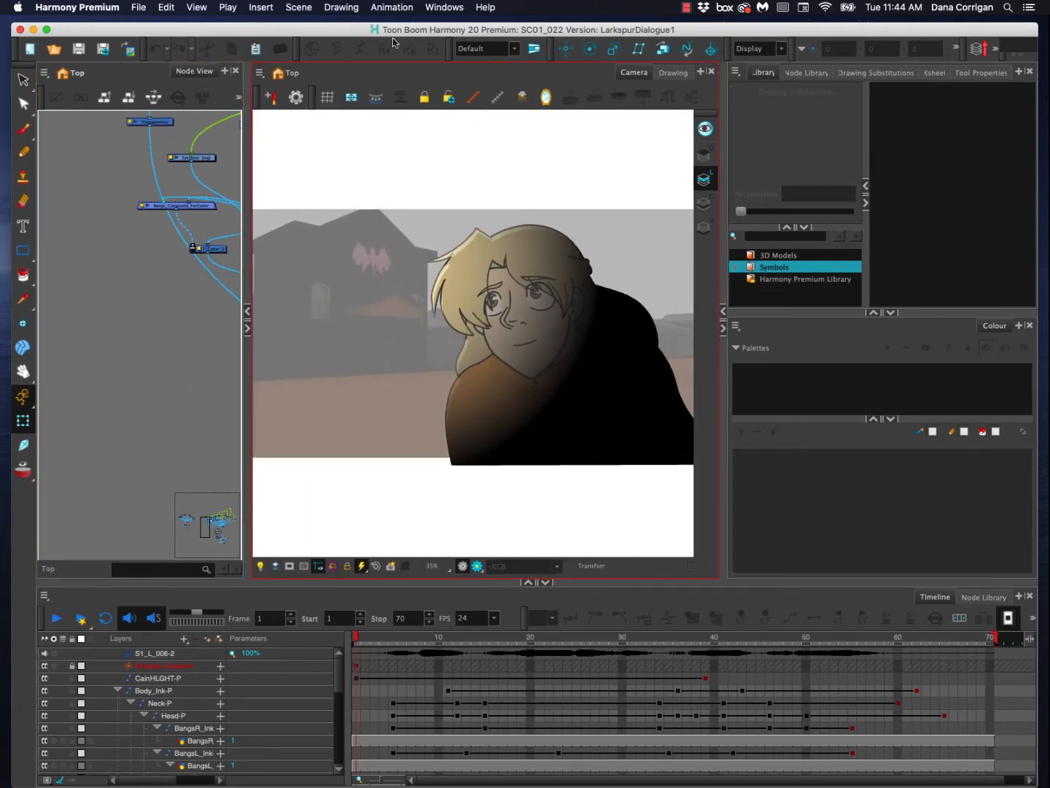
drag(358, 30, 353, 21)
click(997, 752)
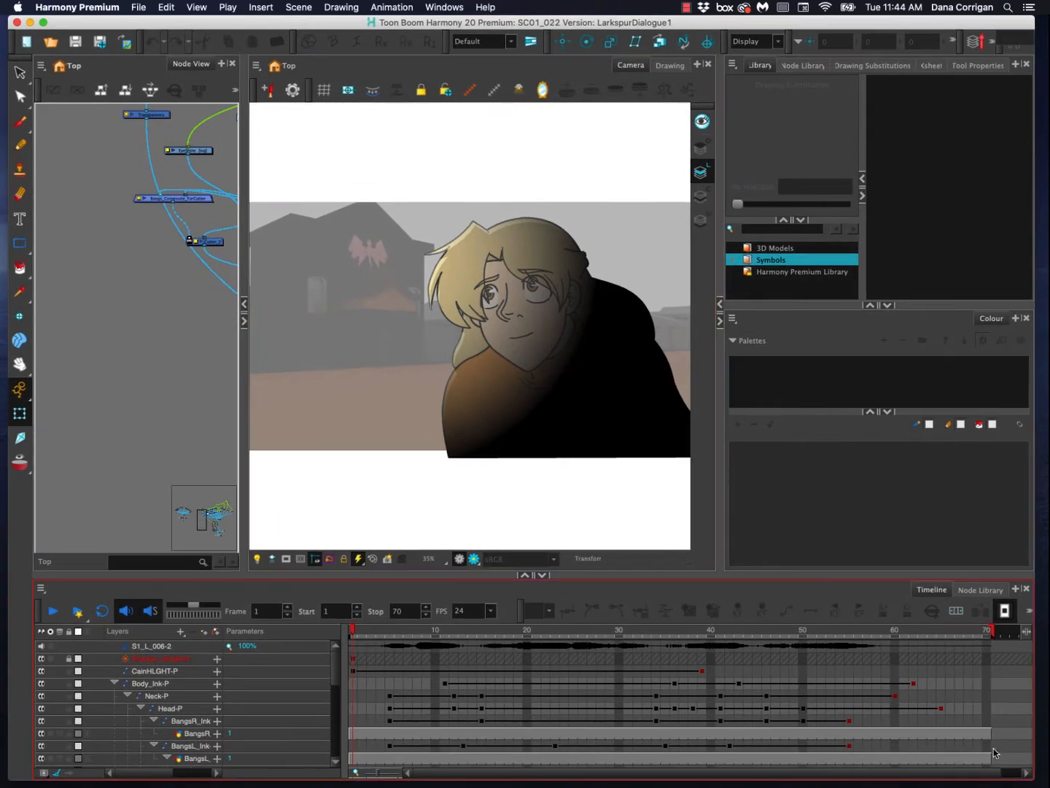
drag(1035, 779, 1048, 782)
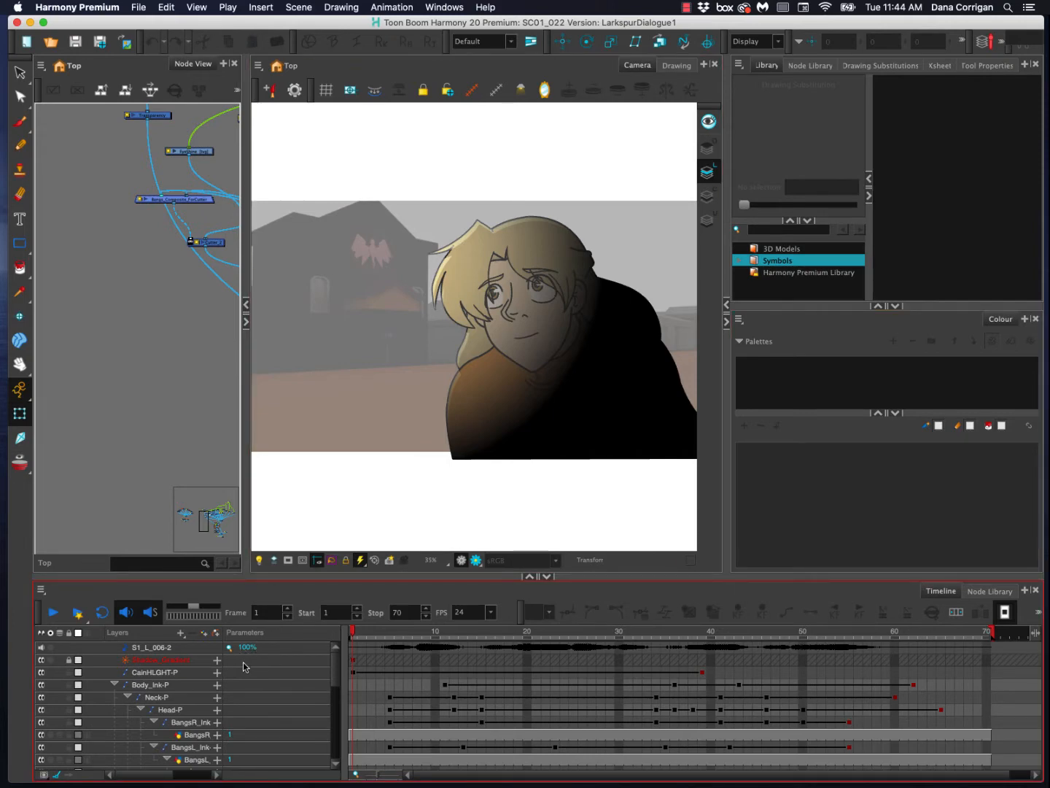
Select the existing SC_022BG background layer near the end of the timeline's layer list.
drag(338, 682, 345, 770)
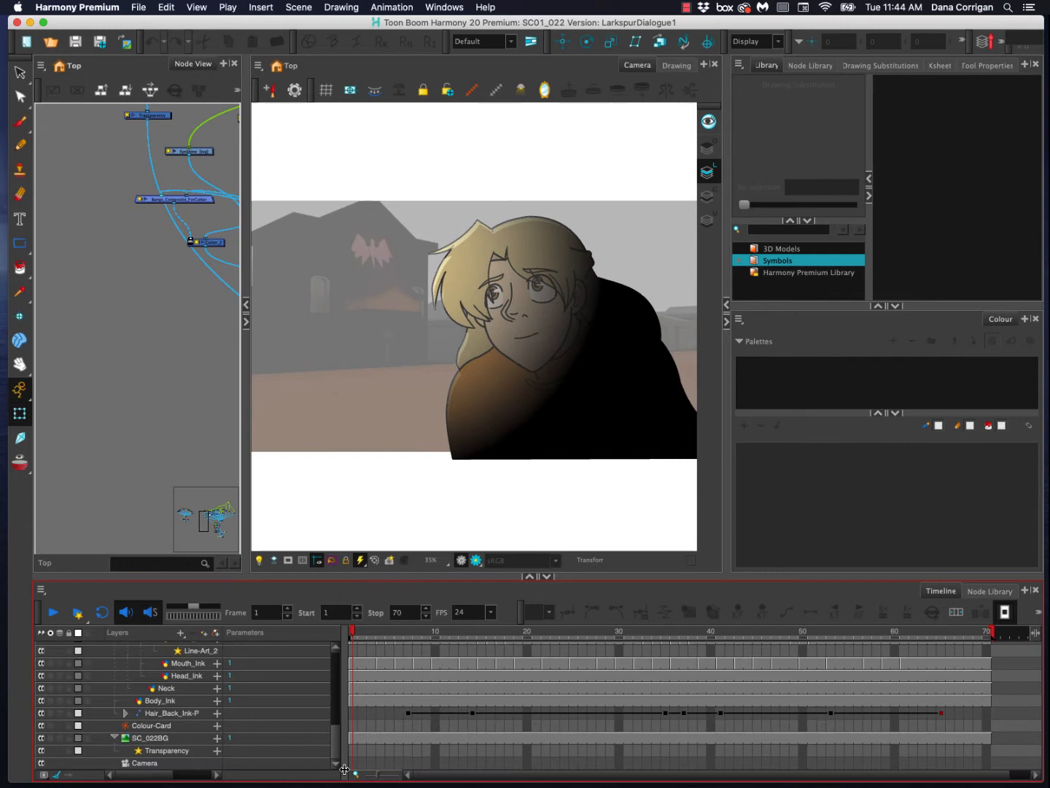
click(162, 742)
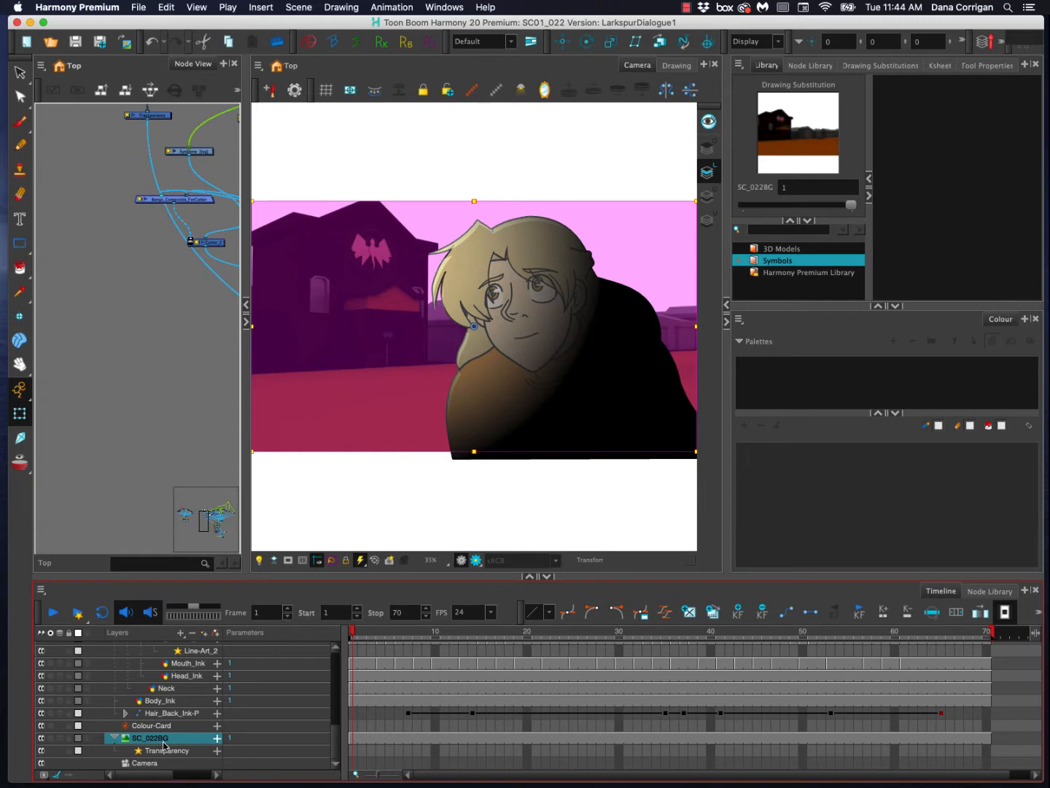
click(405, 172)
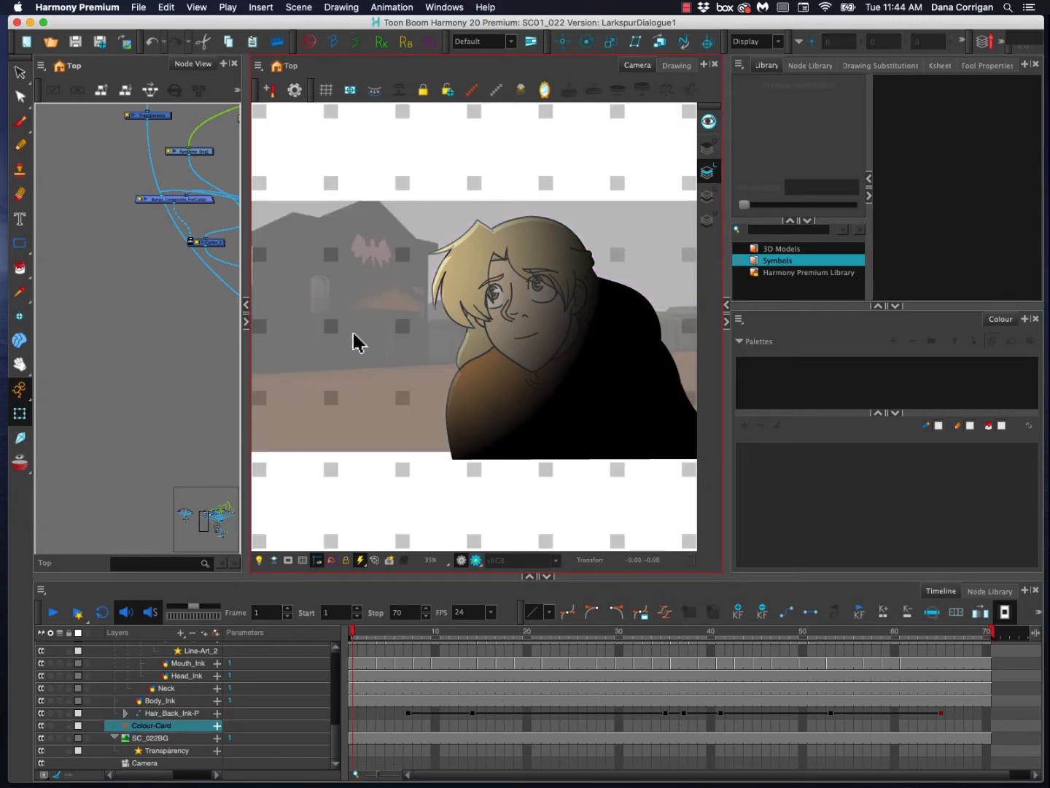
click(144, 724)
click(156, 737)
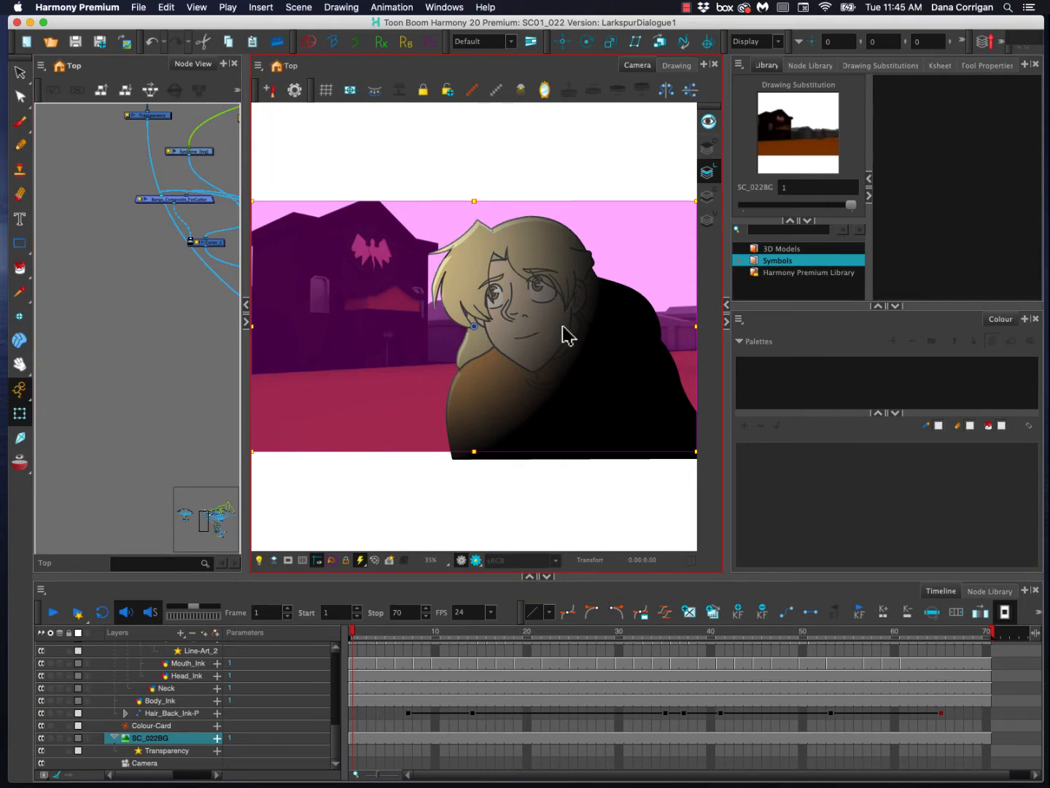
Check the preview of SC022_030.psd in the SC001 Finder window and return to the Harmony scene.
drag(824, 25, 799, 437)
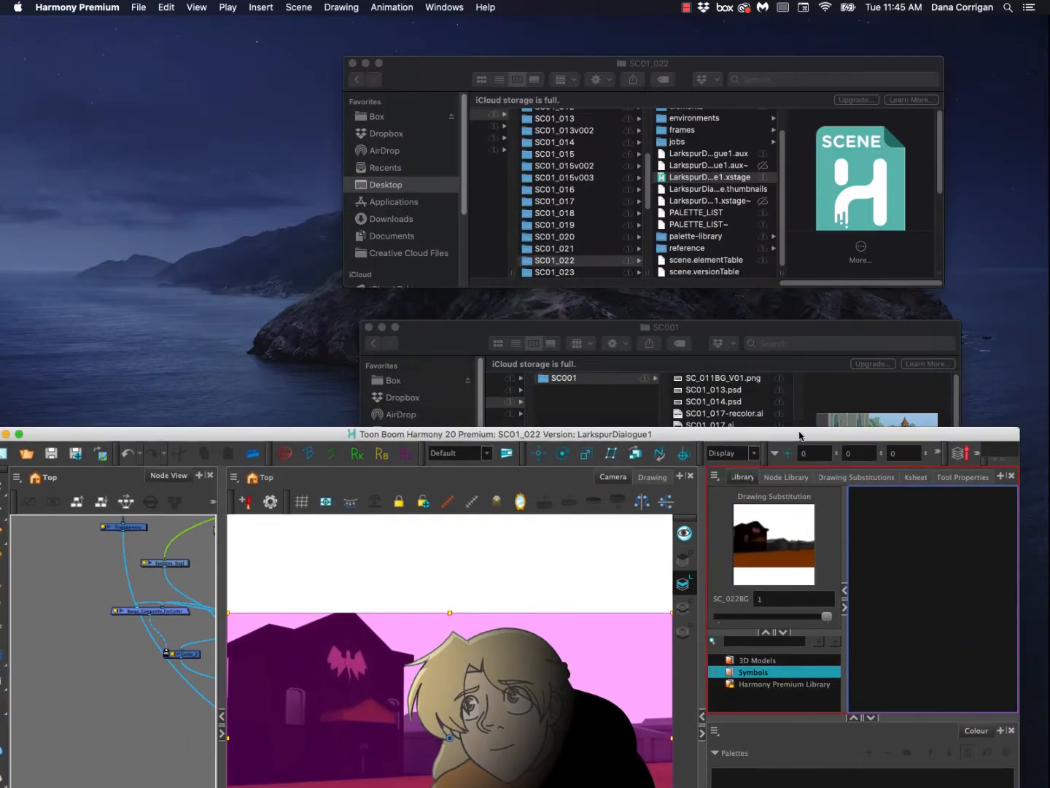
drag(769, 327, 770, 266)
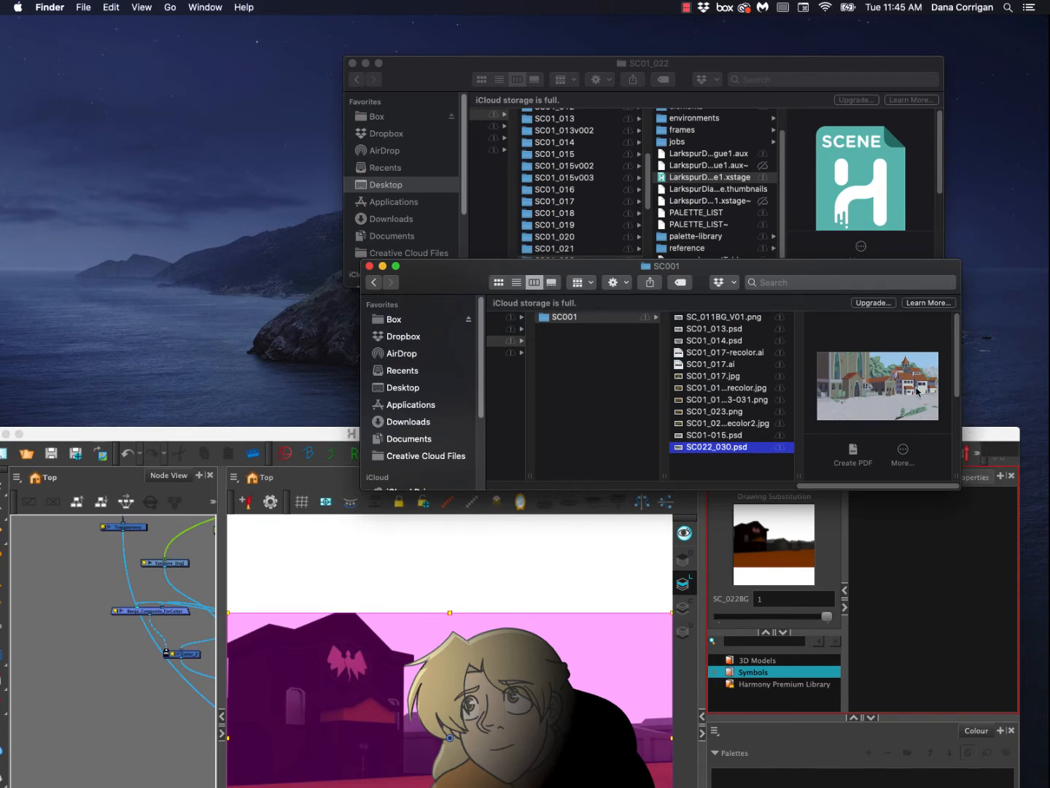
click(993, 436)
mouse_move(992, 437)
mouse_down()
mouse_move(993, 282)
mouse_move(993, 492)
mouse_move(992, 437)
mouse_up()
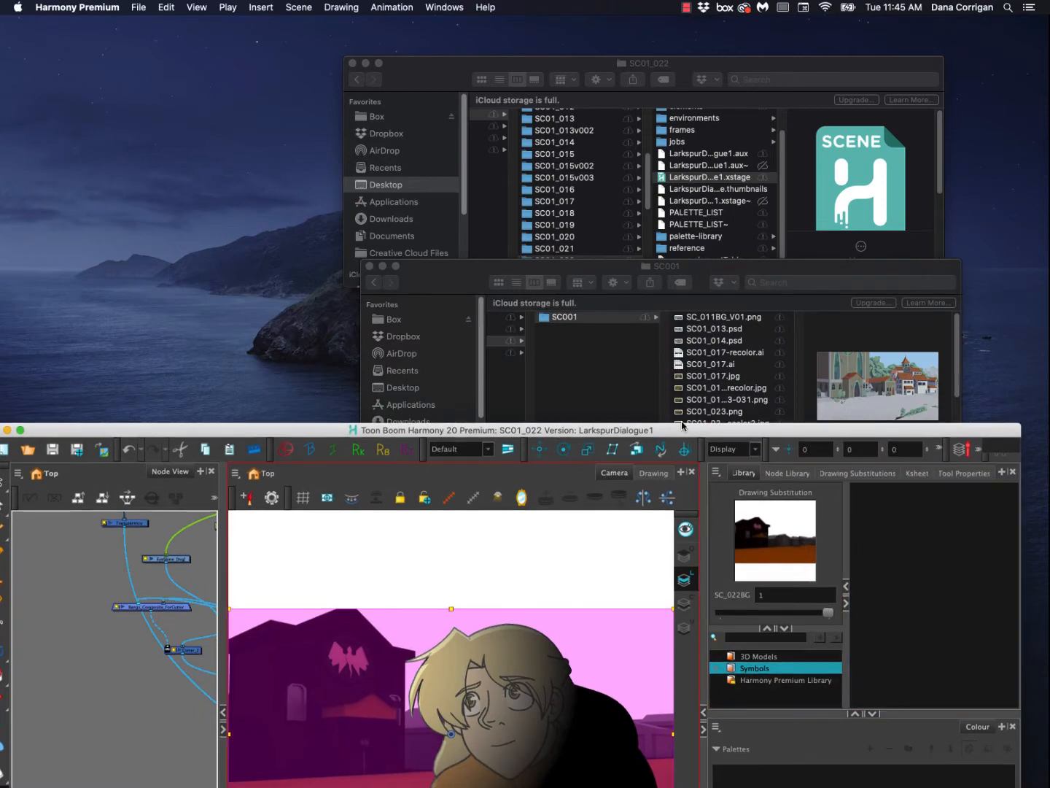
drag(689, 429, 704, 29)
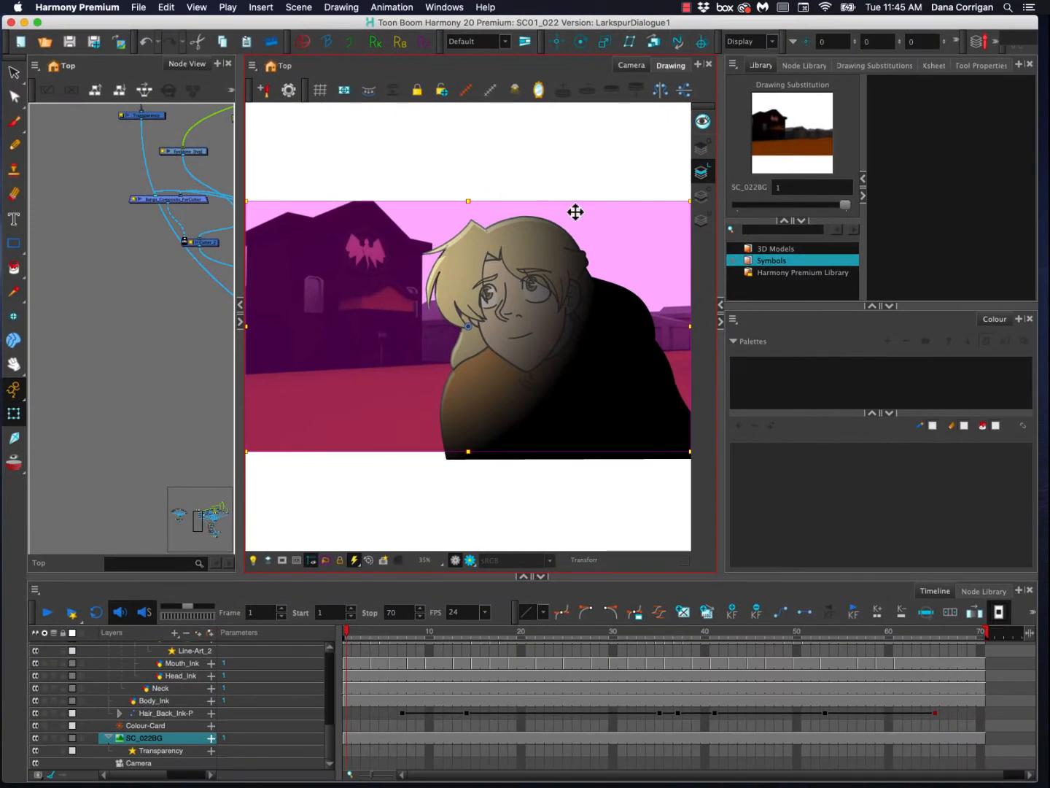
Import SC022_030.psd from the SC001 layouts folder as a single layer named SC022_030, kept as original bitmap with Premultiplied with White transparency.
click(139, 7)
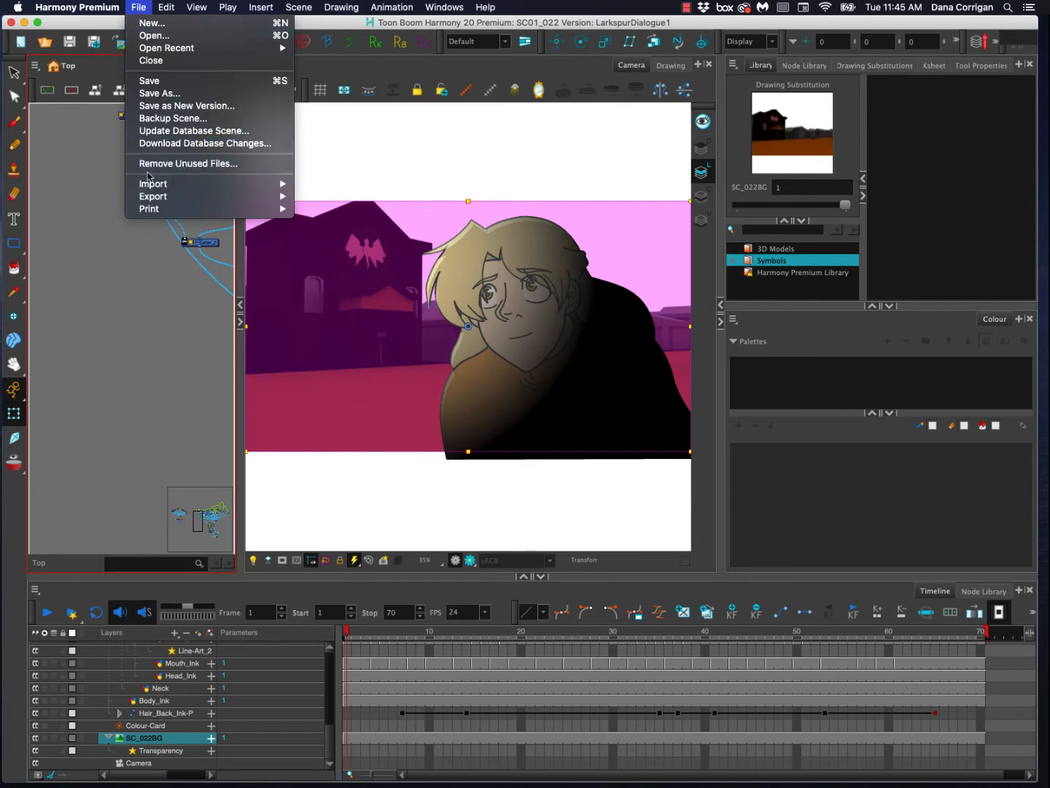
mouse_move(151, 182)
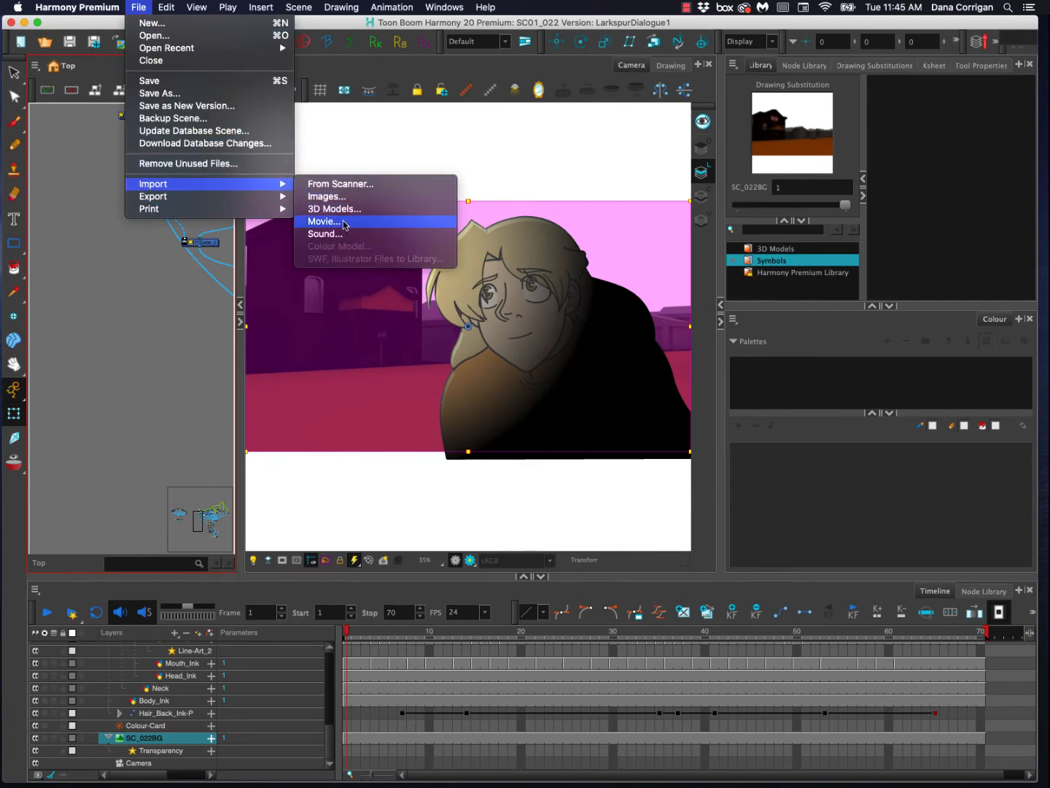
click(339, 197)
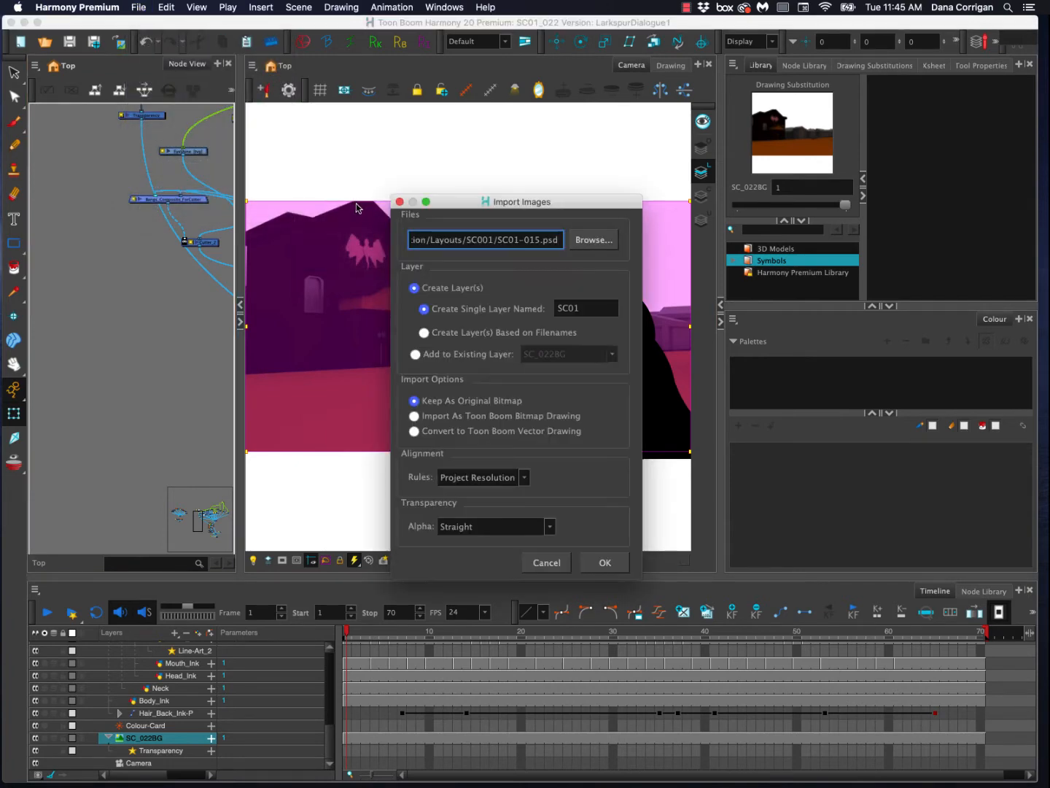
click(584, 240)
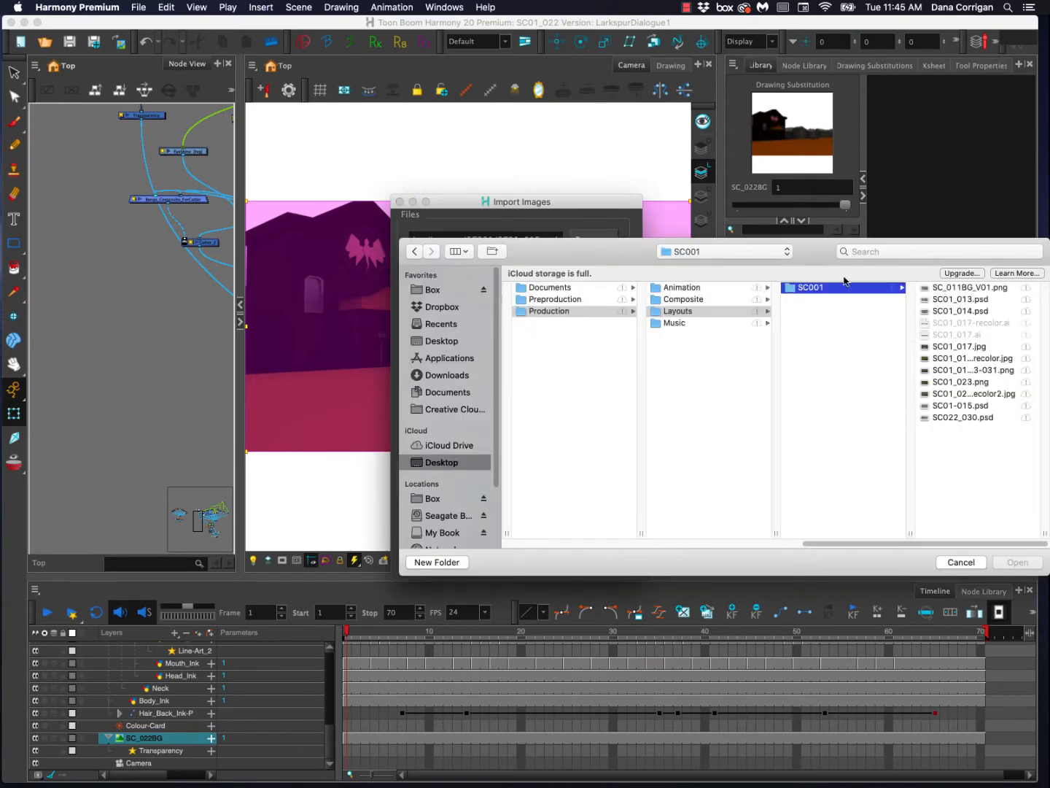
drag(812, 256, 724, 292)
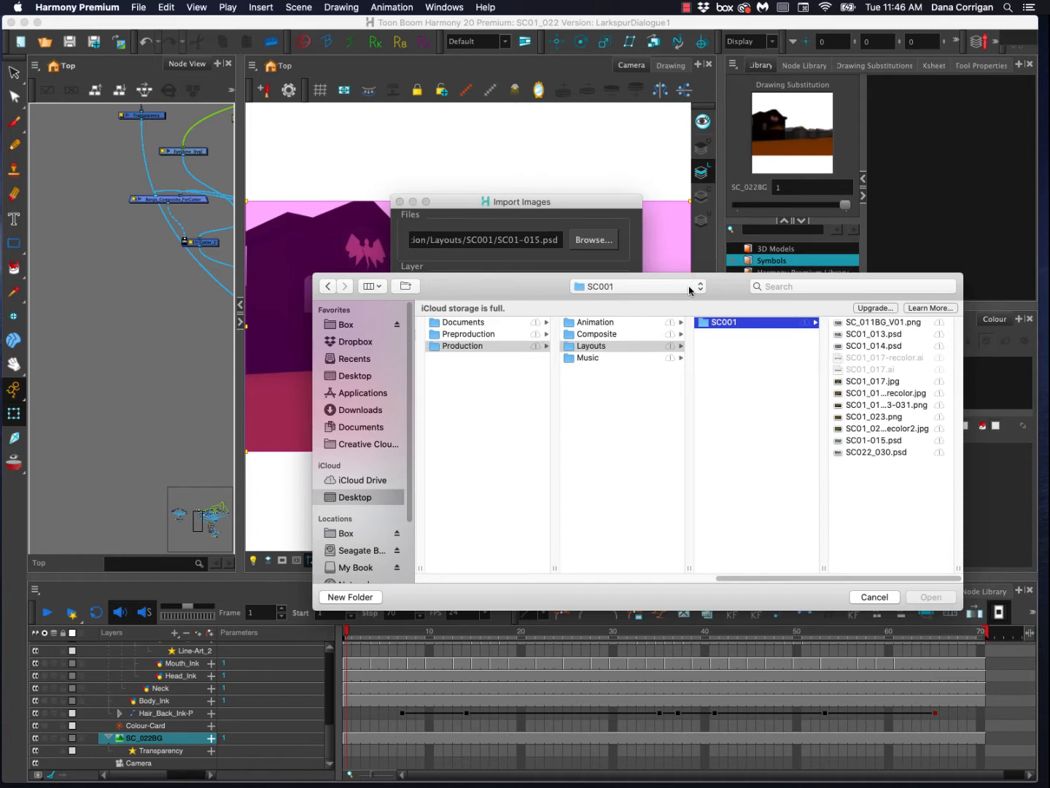
click(872, 452)
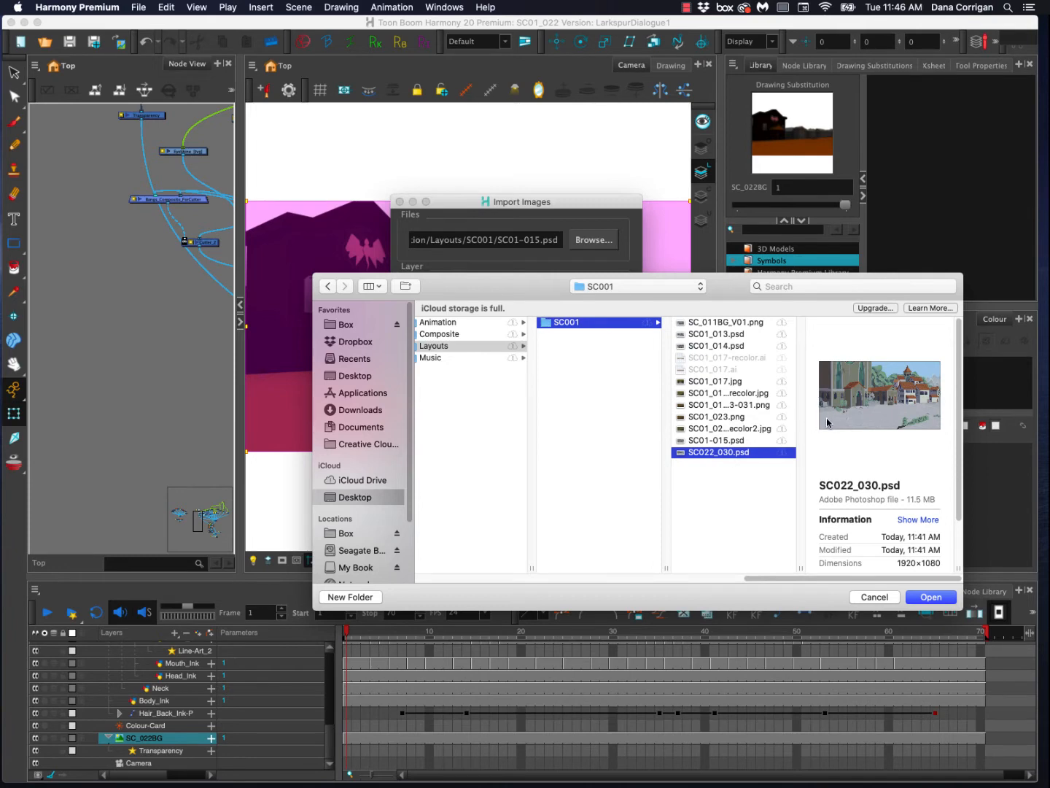
click(936, 604)
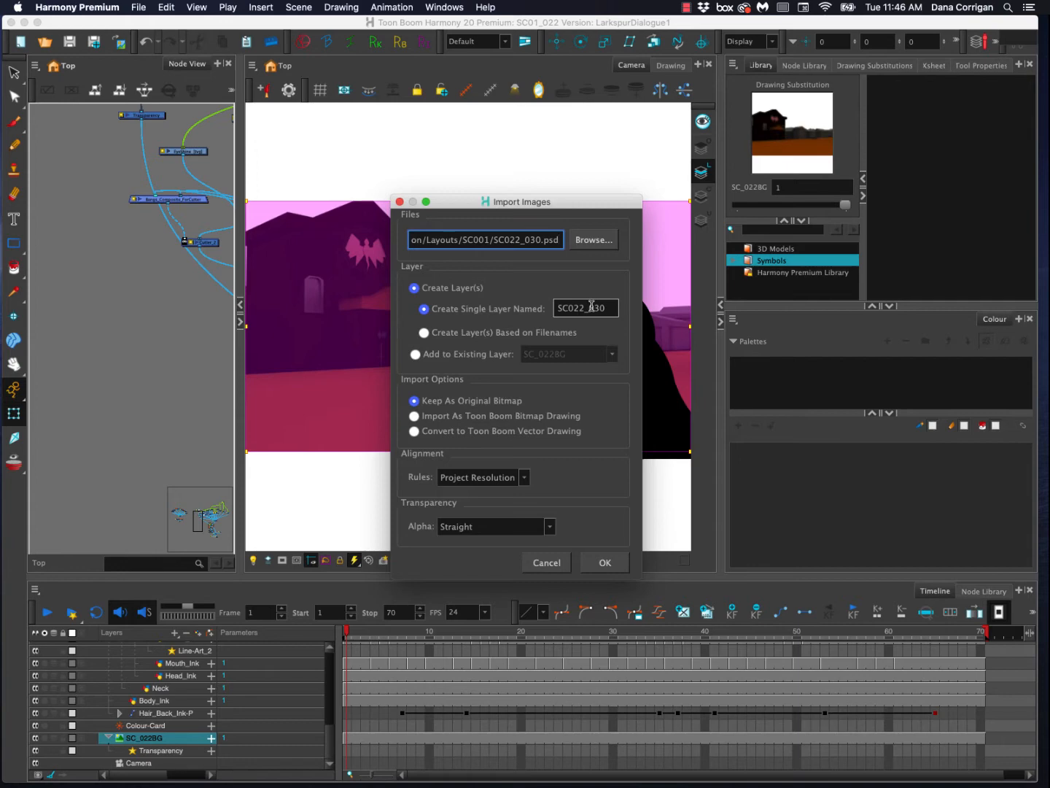
drag(555, 205, 796, 256)
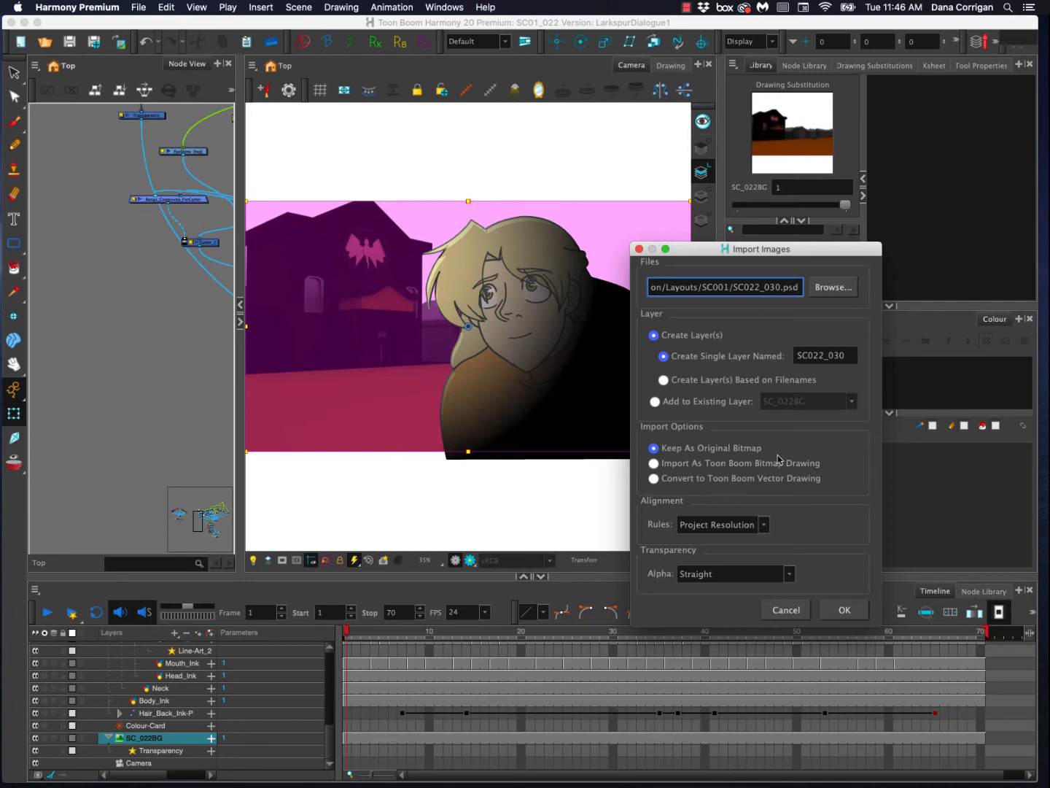
click(838, 616)
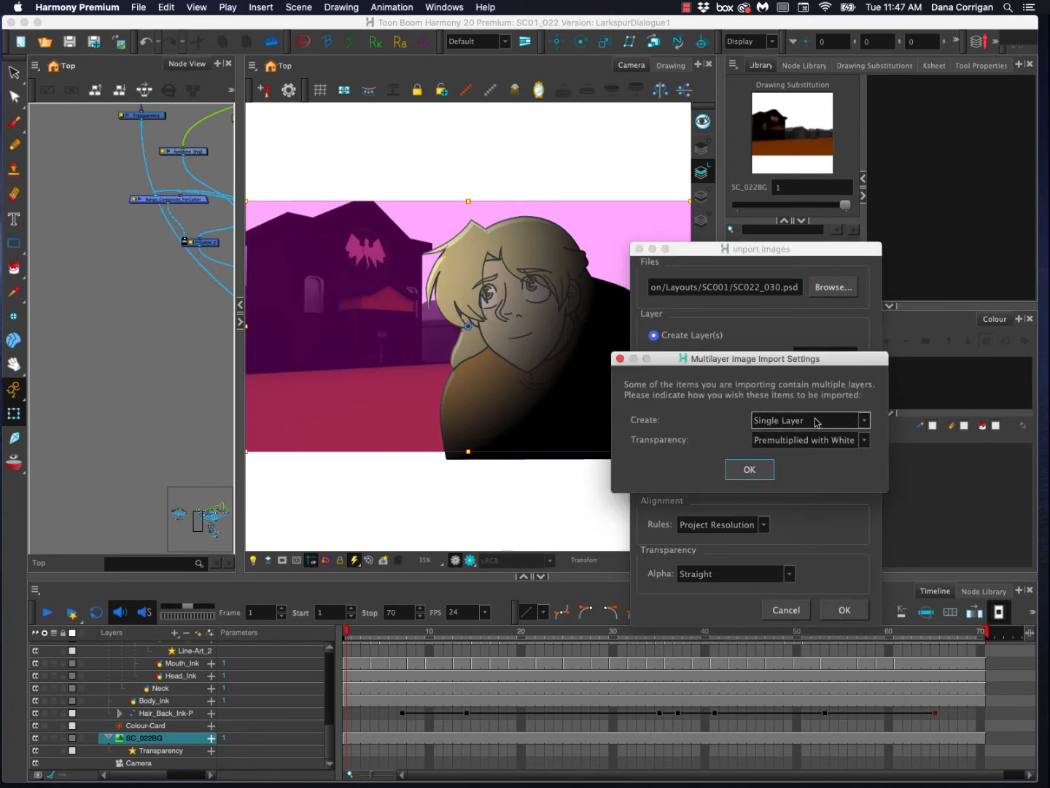
click(756, 469)
Scale the SC022_030 background layer down to match the size of the old background in the Camera view.
scroll(523, 403, down, 3)
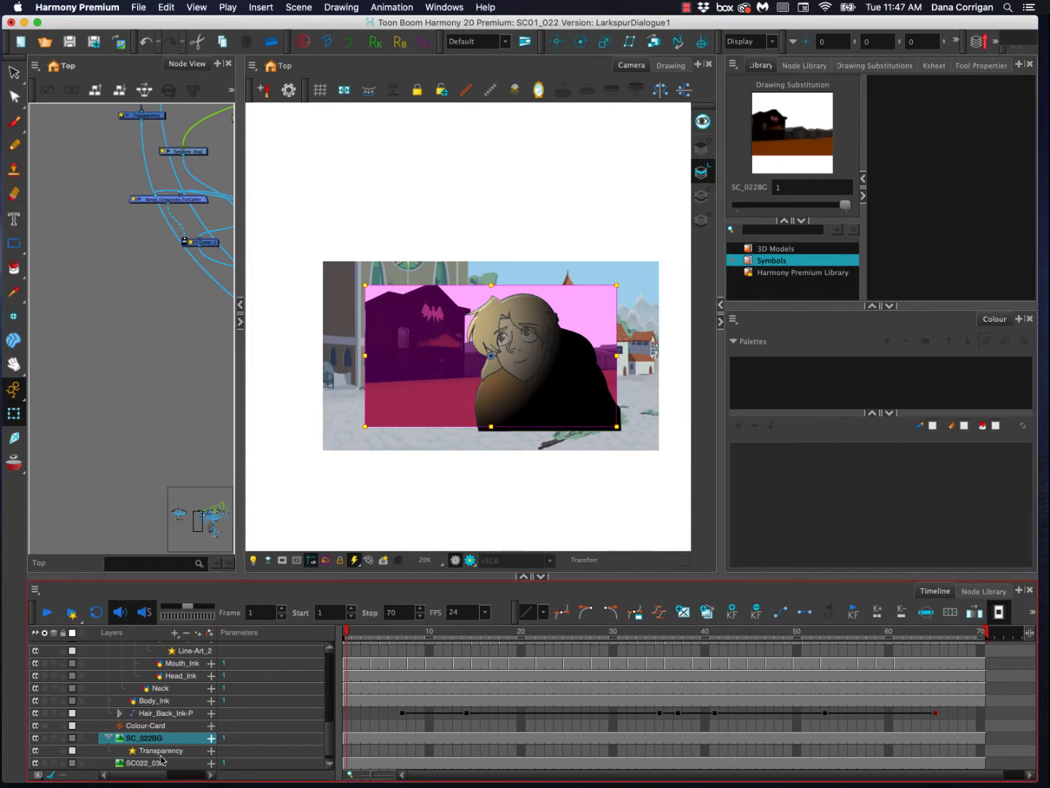
click(162, 762)
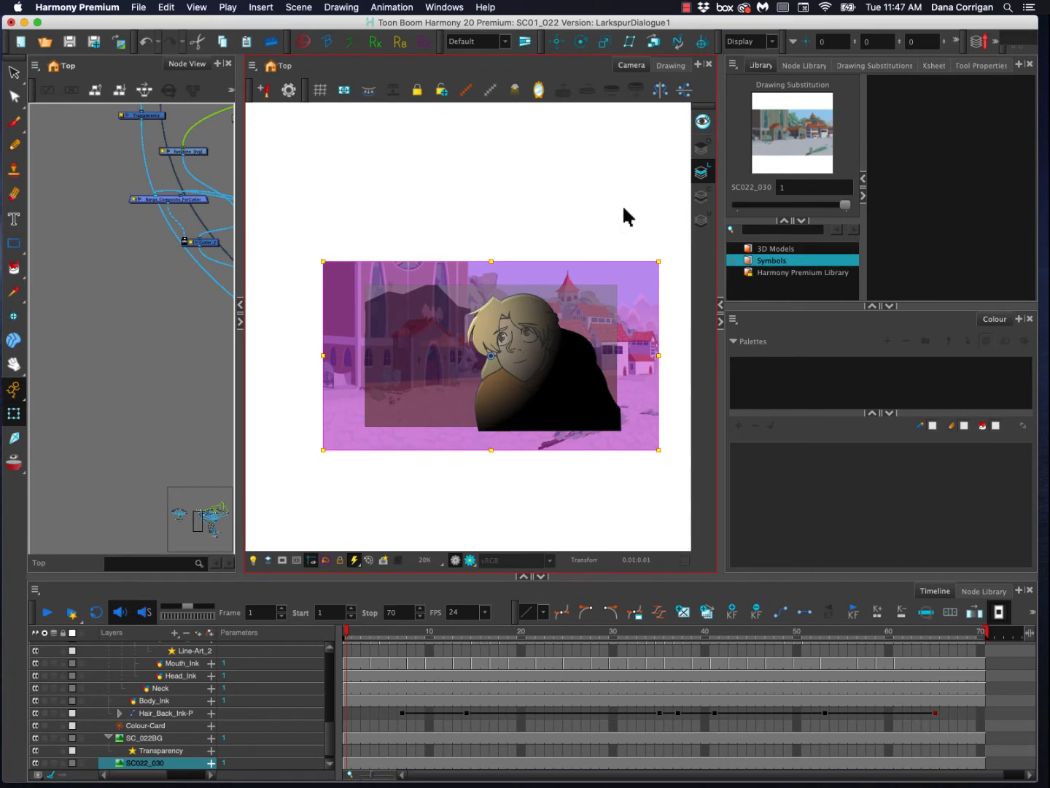
drag(658, 262, 617, 285)
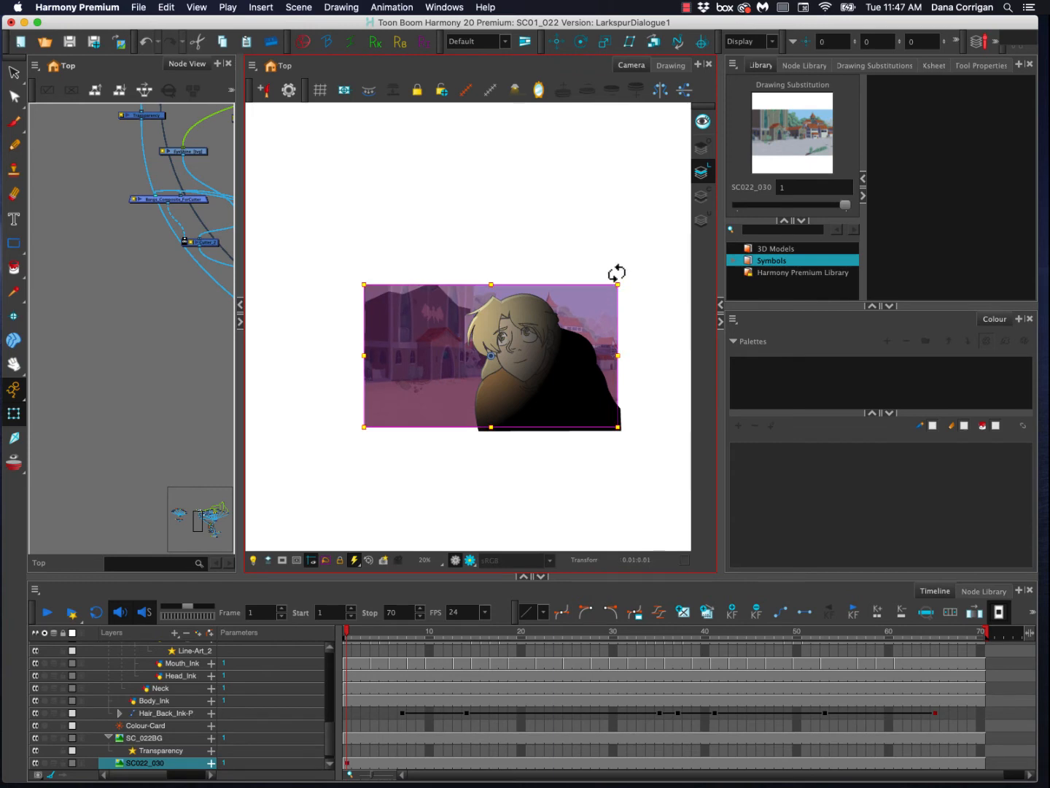
scroll(617, 274, up, 1)
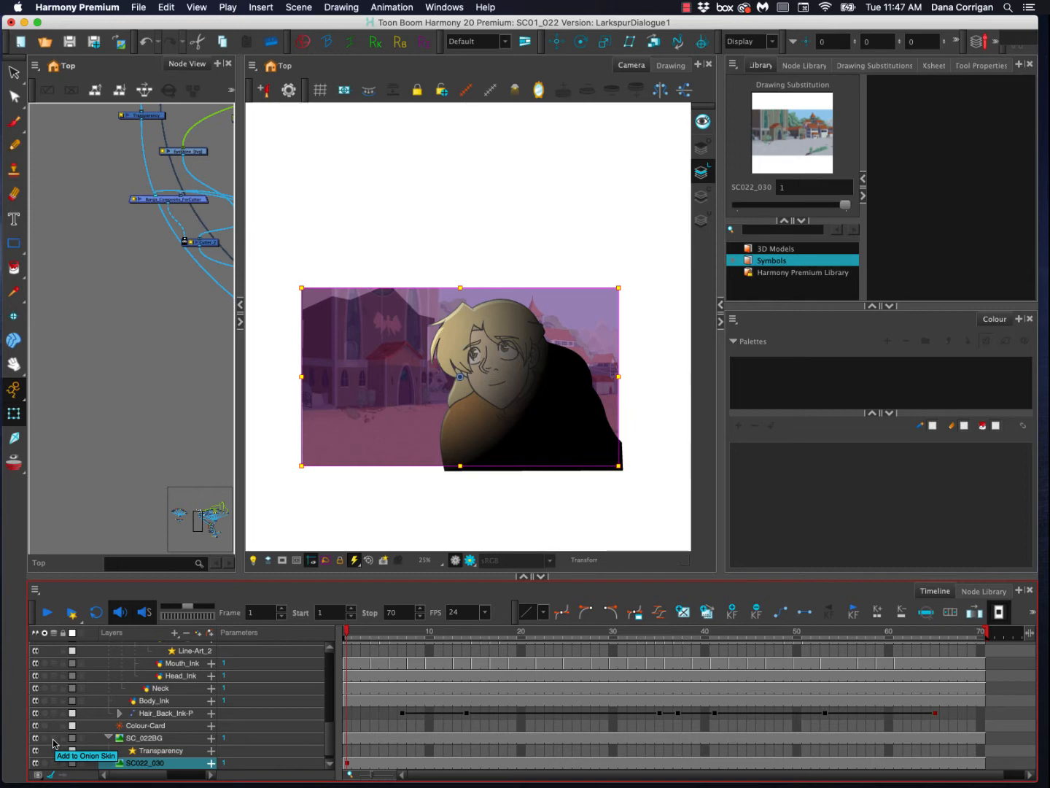
Hide the old SC_022BG background layer in the timeline.
click(432, 223)
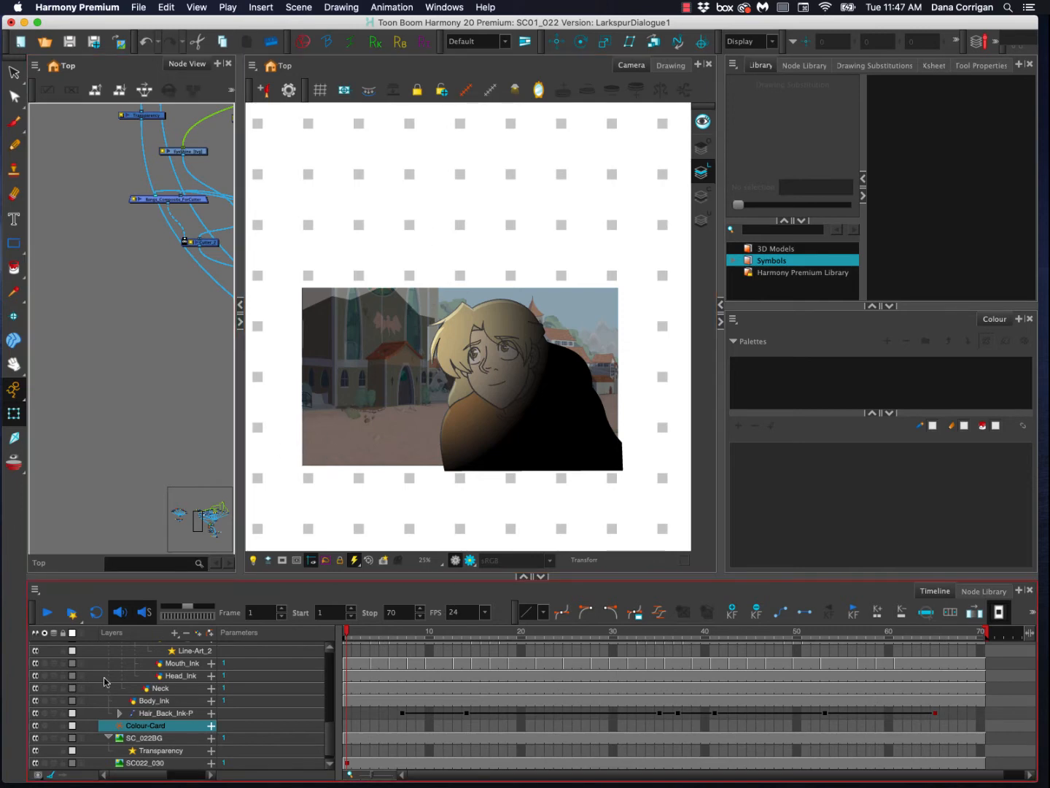
click(119, 760)
click(134, 741)
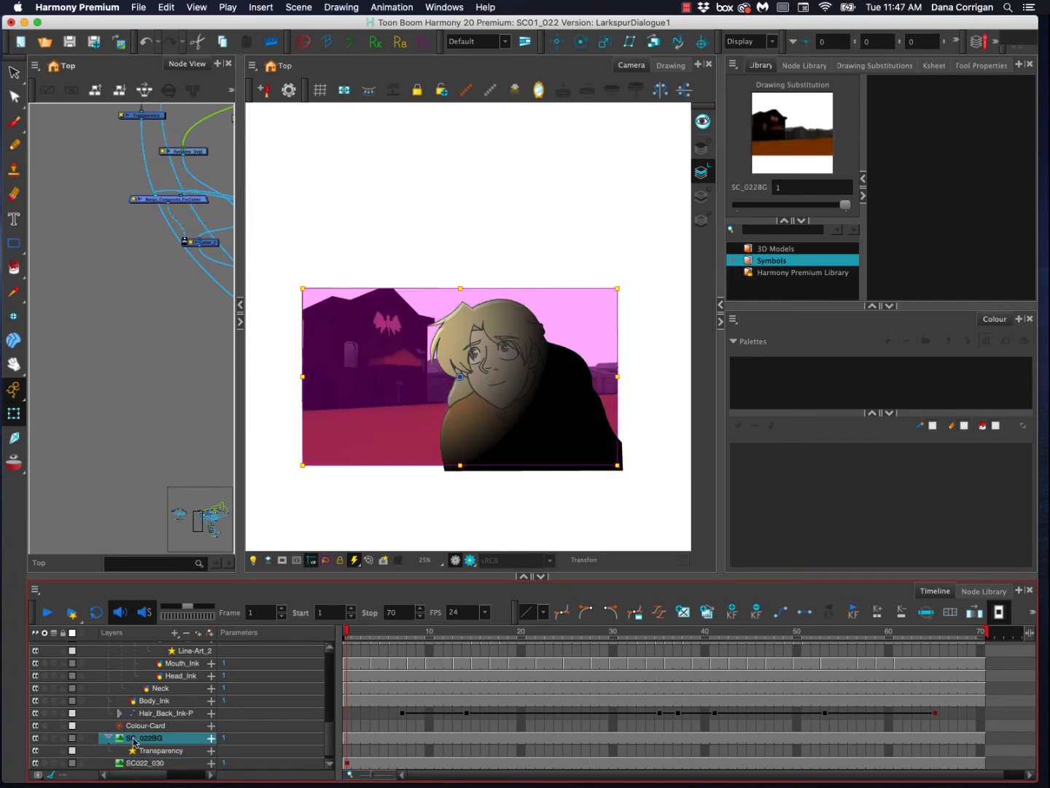
click(35, 741)
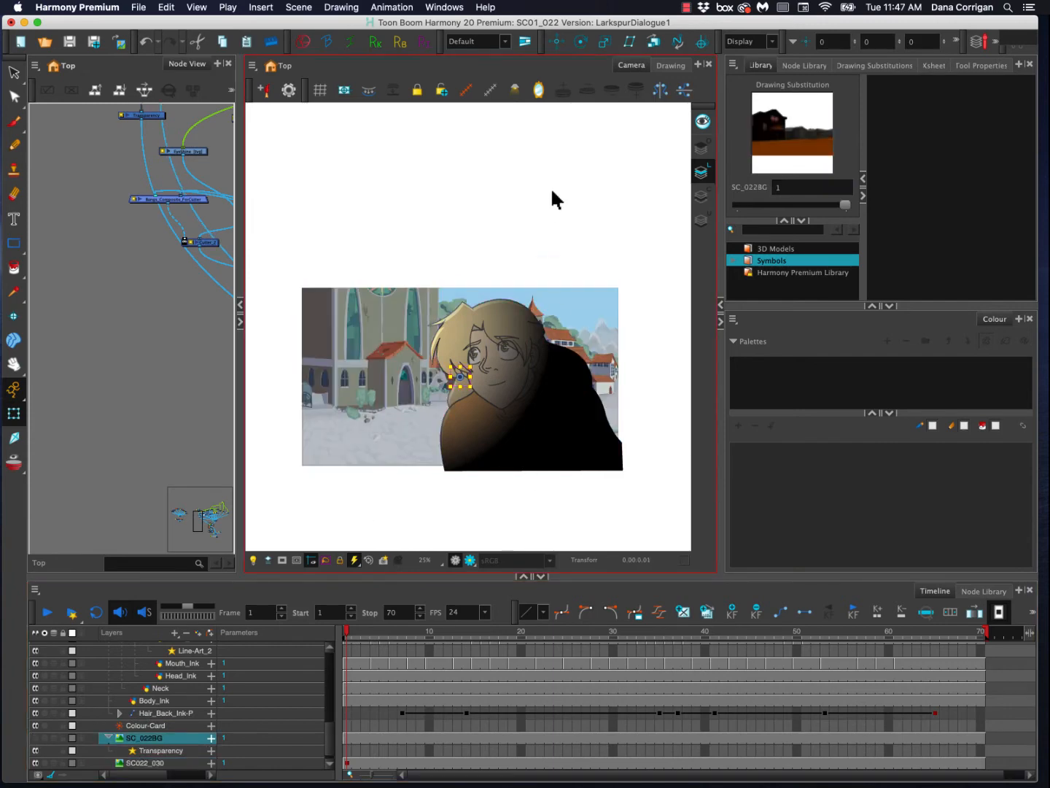
Deselect the artwork and preview the frame with the new background in Render View.
click(535, 477)
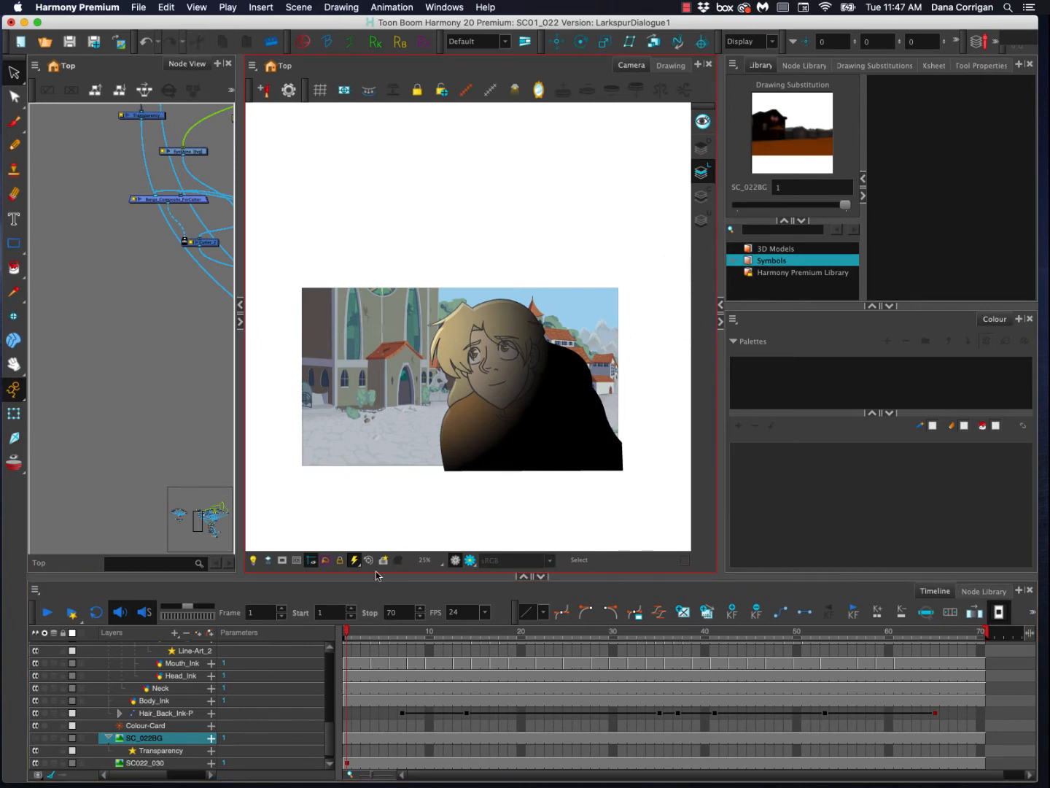
click(371, 619)
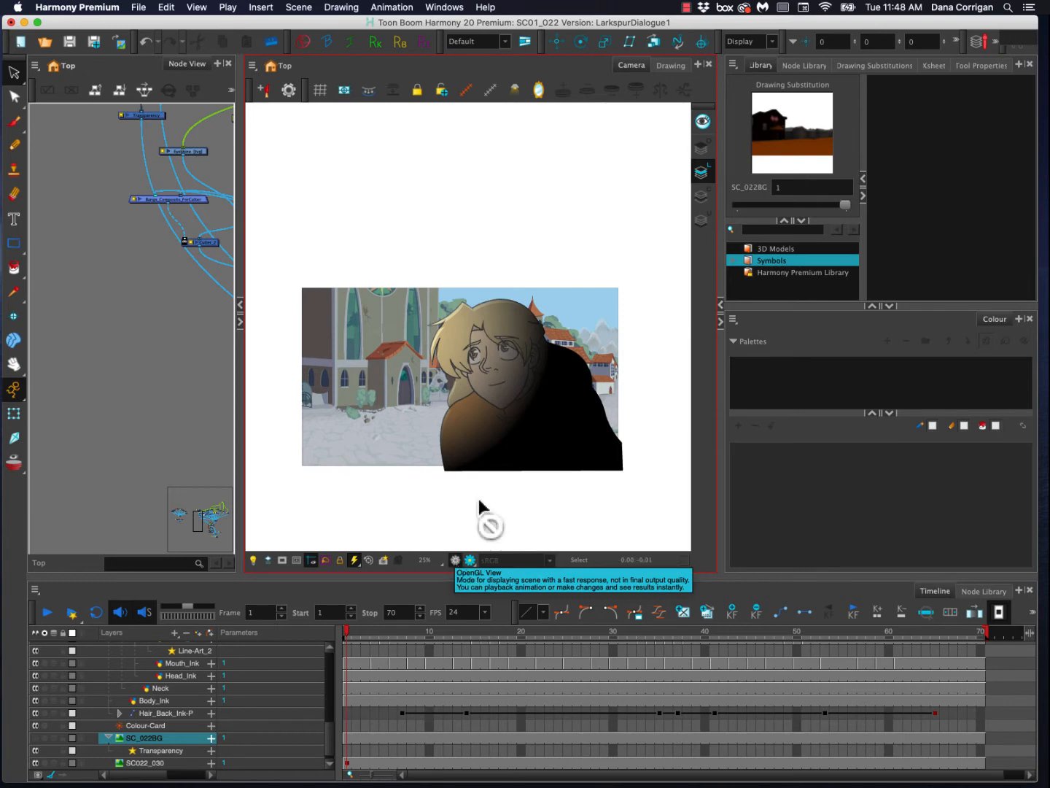
click(471, 561)
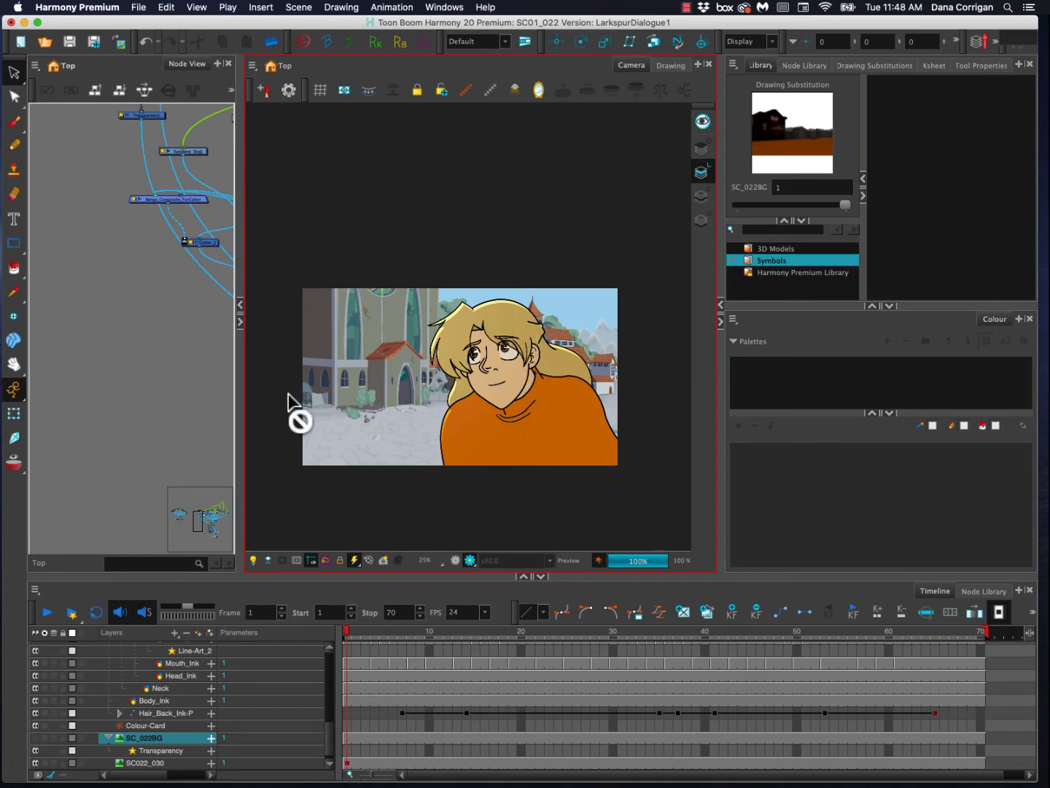
Look over the character's node network in an enlarged Node View, and collapse that view so the Camera view fills the space.
drag(240, 412, 525, 412)
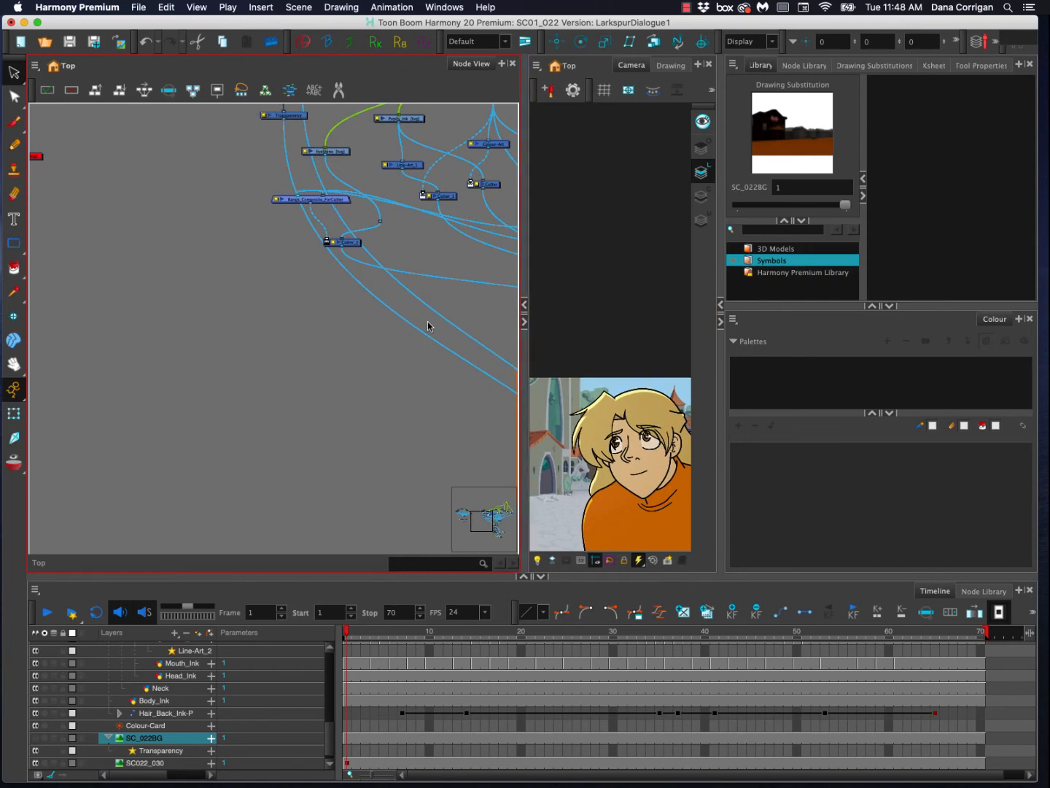
scroll(423, 325, down, 3)
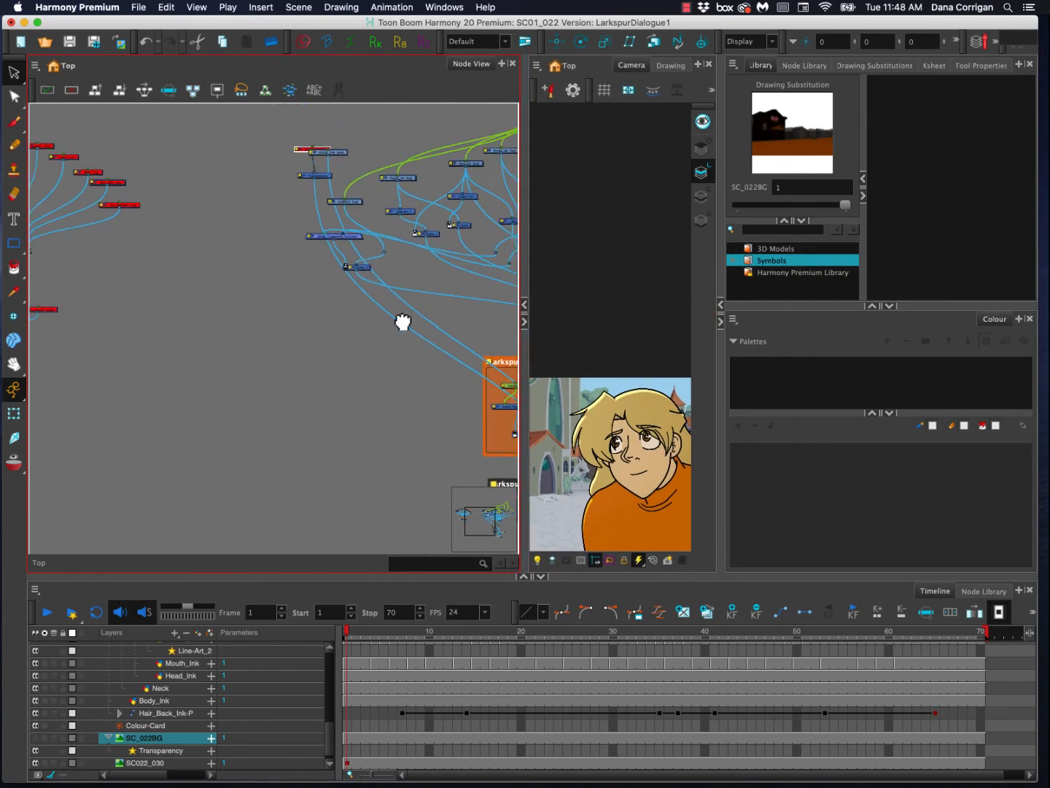
drag(403, 321, 284, 314)
scroll(288, 363, down, 3)
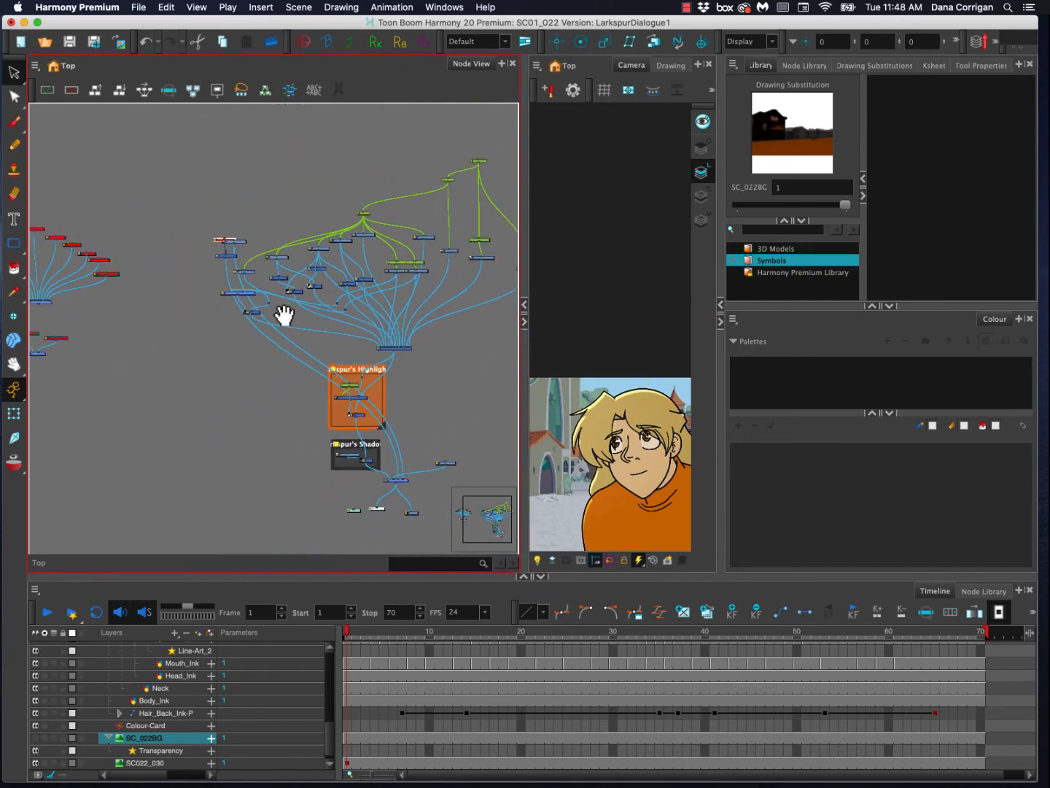
scroll(262, 333, up, 3)
drag(358, 309, 298, 323)
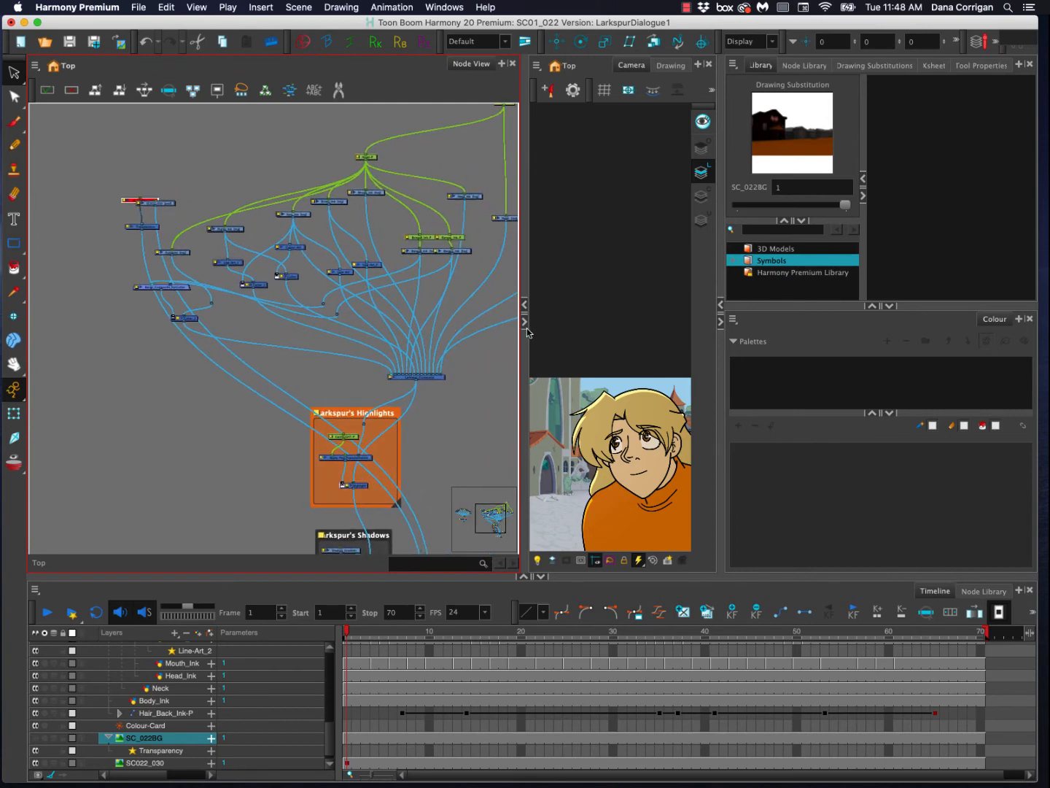
click(523, 305)
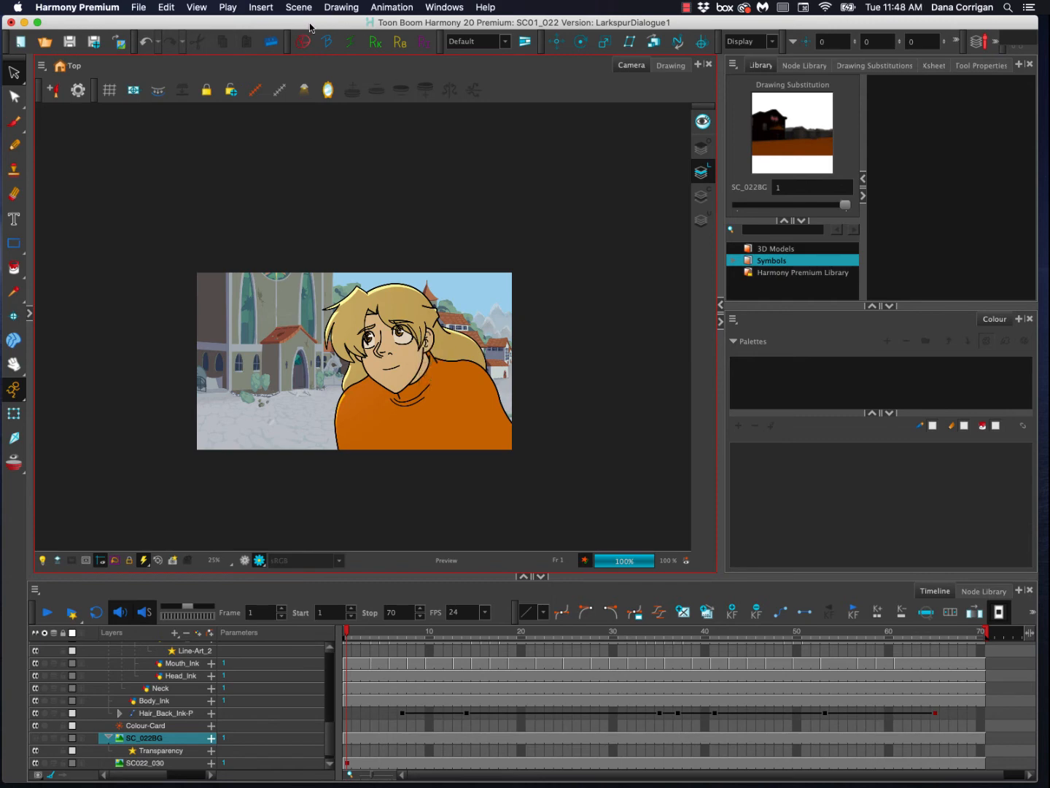
drag(205, 16, 210, 21)
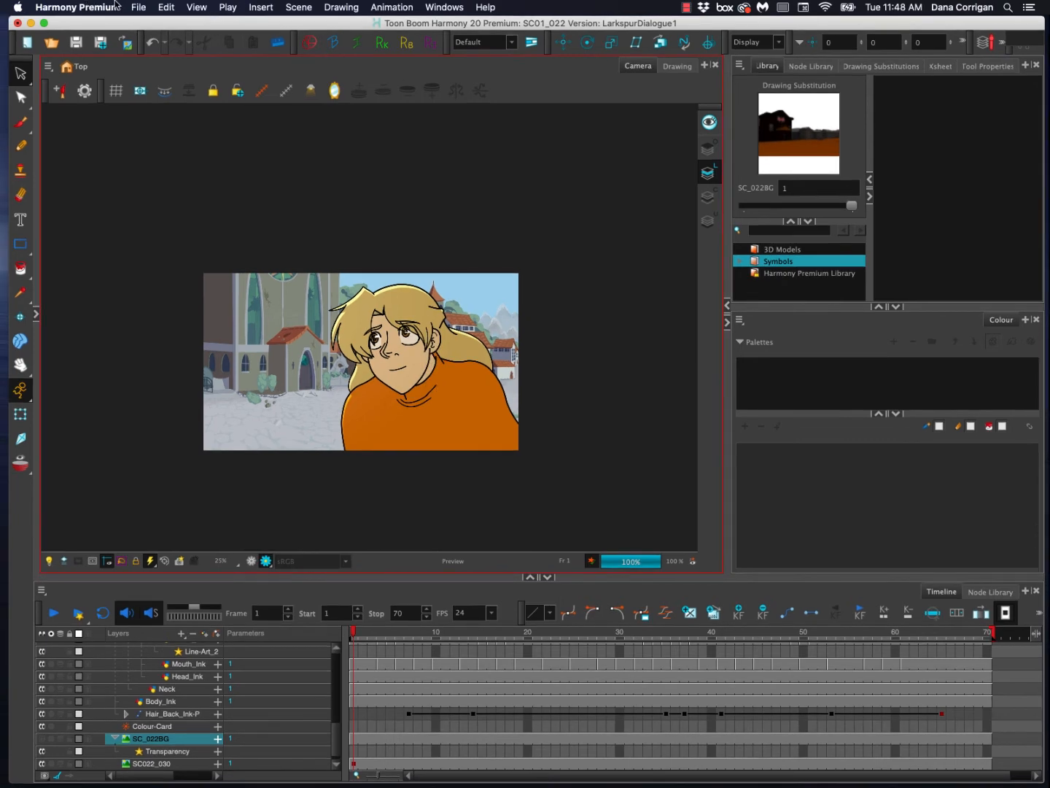
Export all frames of the scene as an H.264/MPEG-4 movie named SC01_022_NewBG in the Roughs folder.
click(138, 7)
click(144, 5)
click(149, 10)
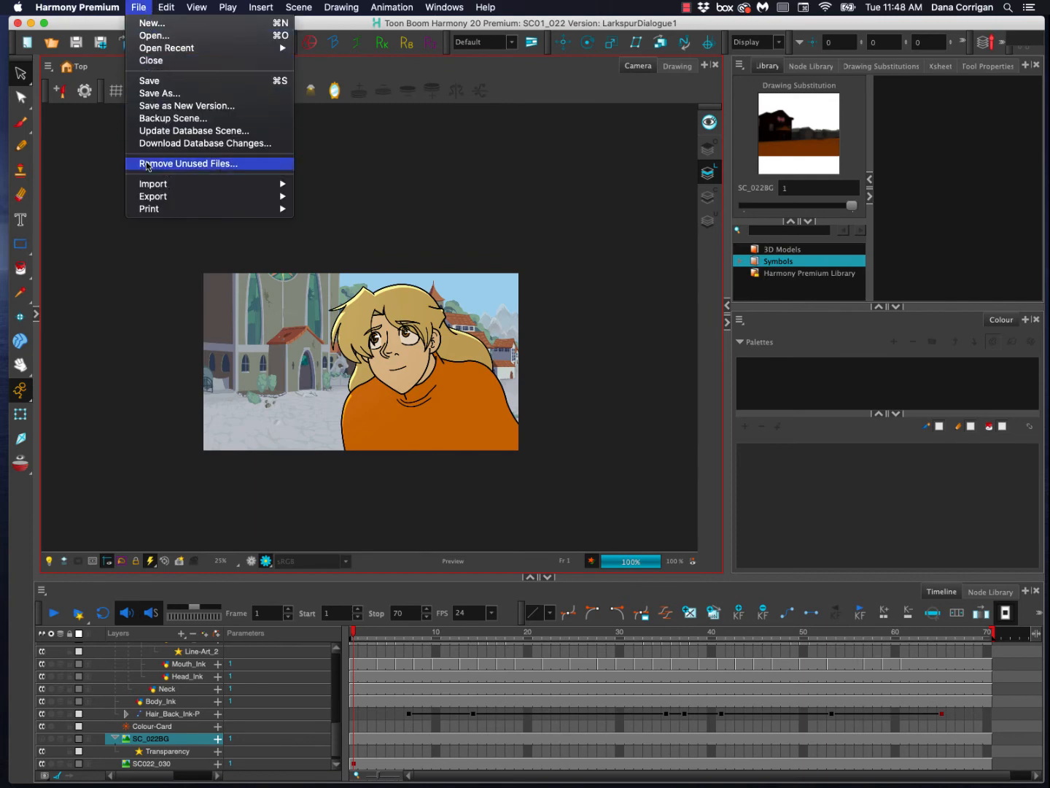
mouse_move(153, 199)
click(326, 208)
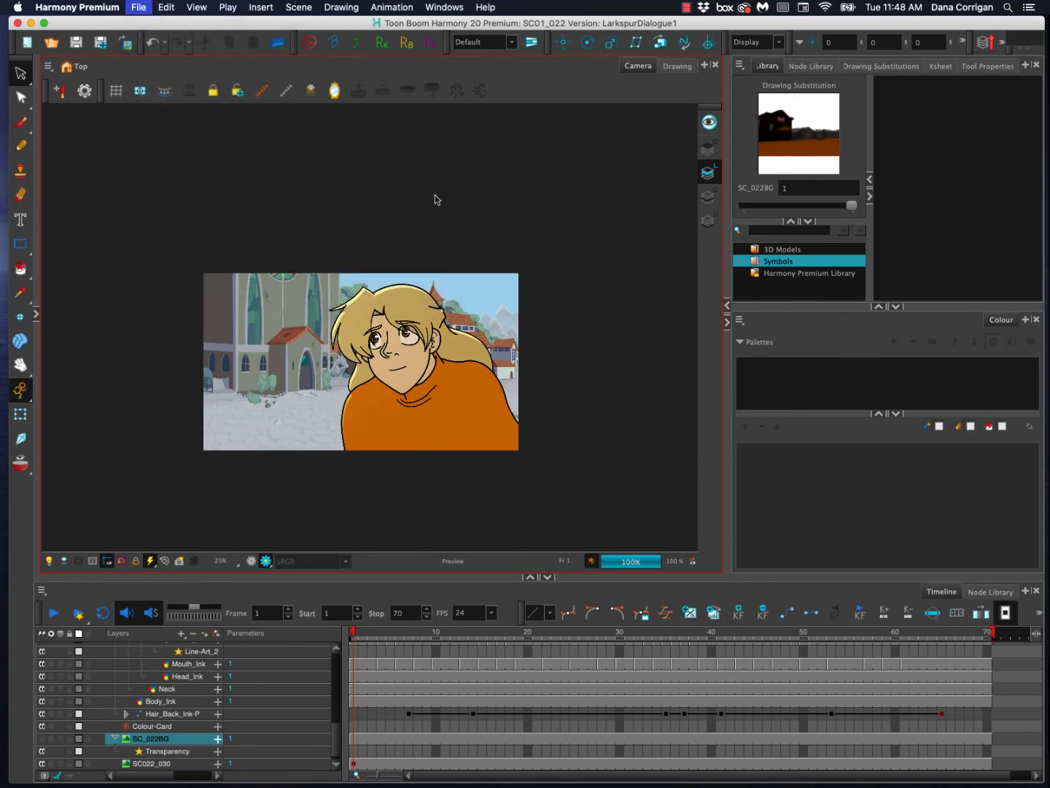
drag(475, 93, 484, 113)
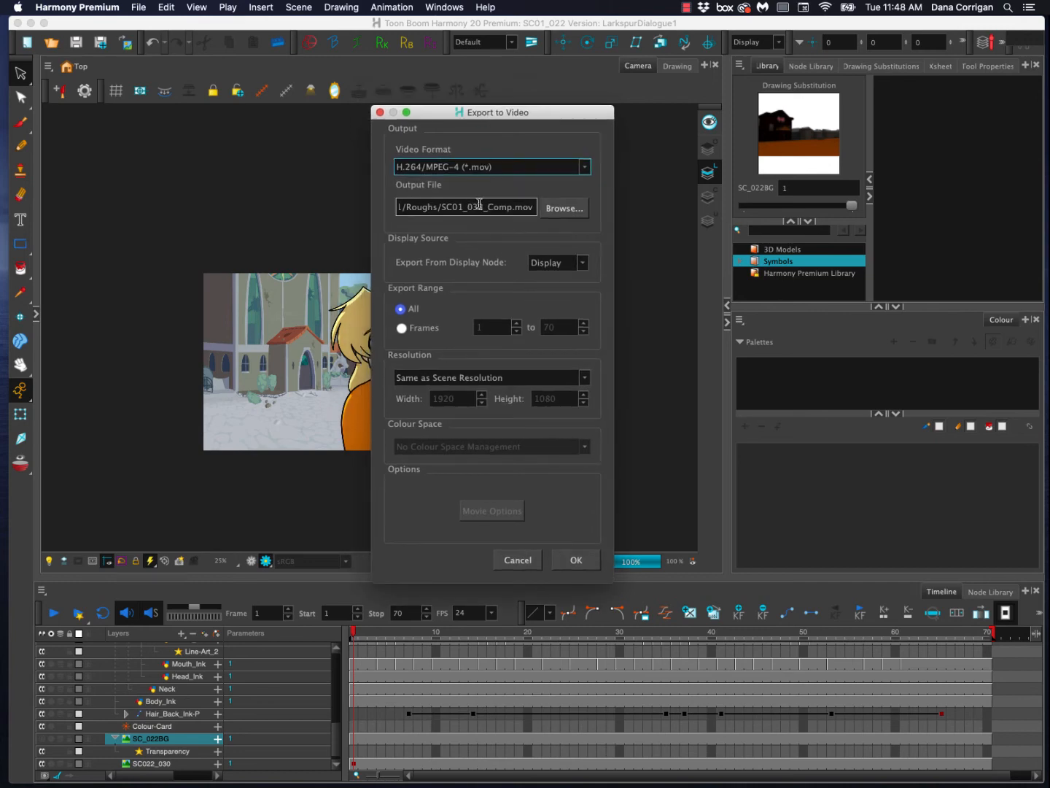
drag(484, 208, 479, 208)
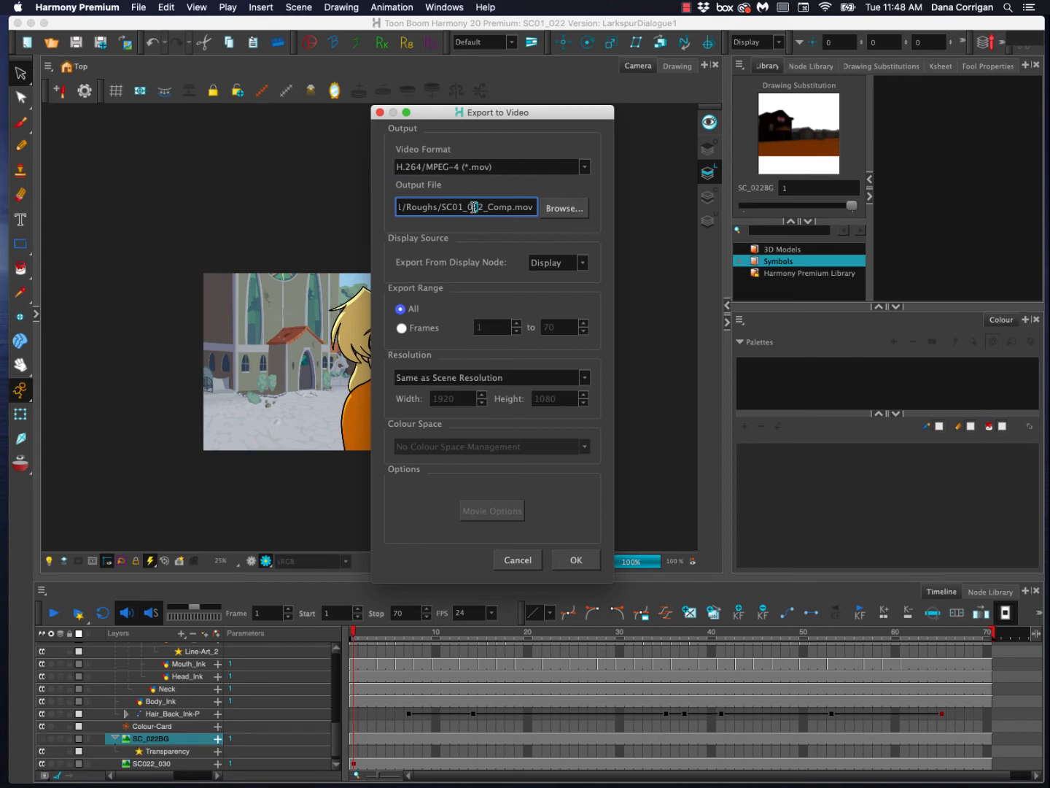
text(2)
drag(489, 207, 508, 208)
text(NewBG)
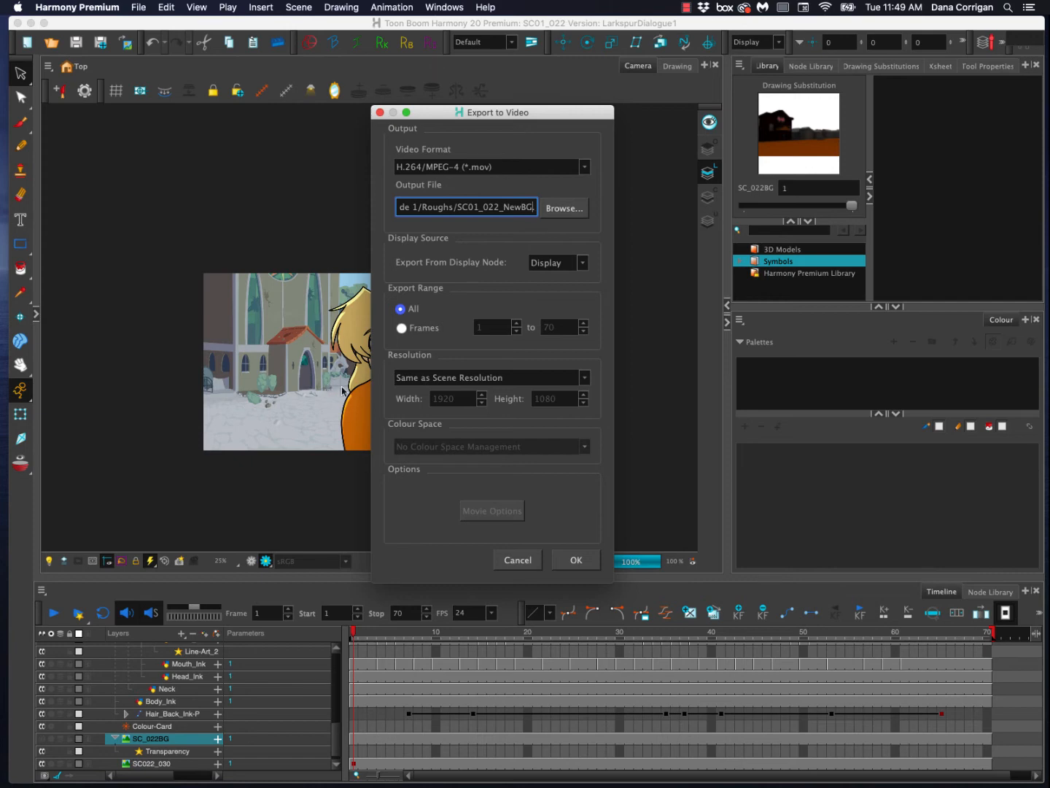
drag(524, 113, 663, 117)
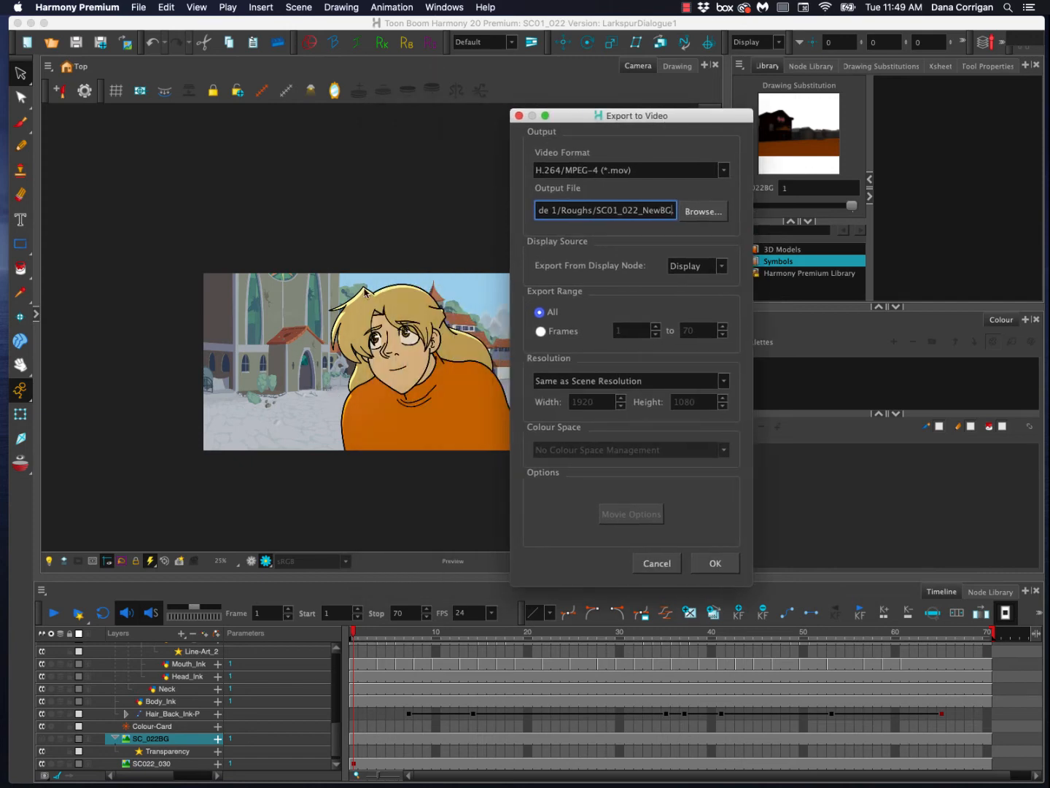
click(731, 564)
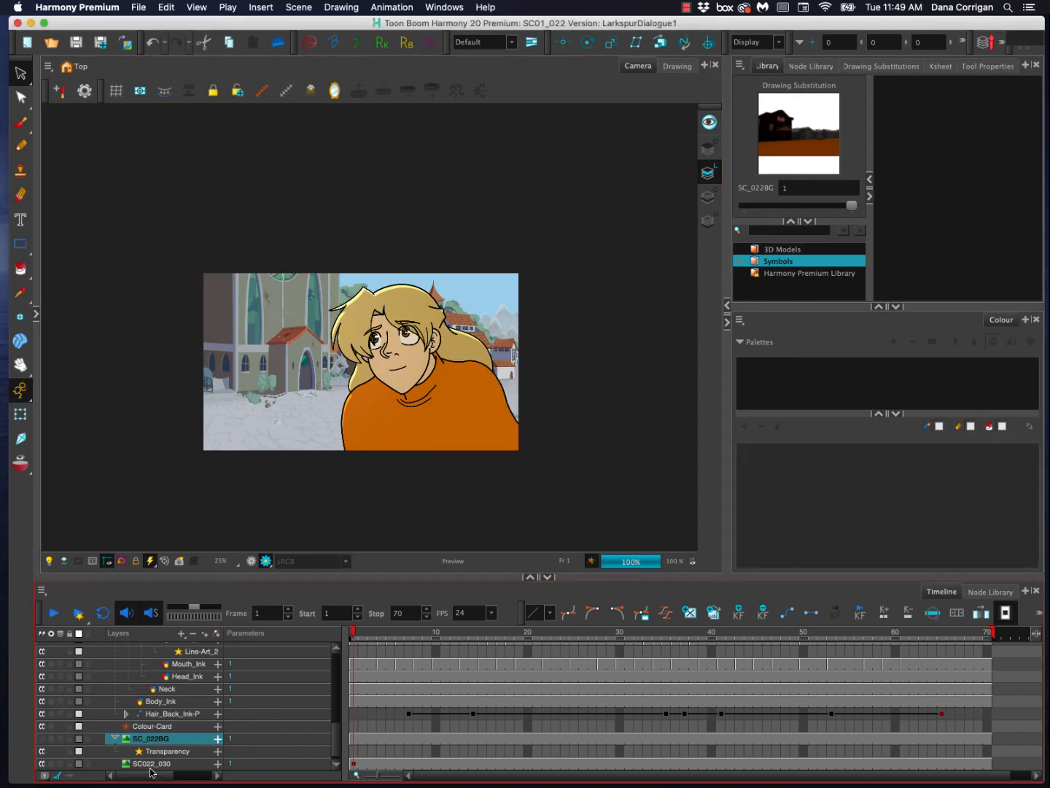
Open the scene file SC01_030.xstage from the SC01_030 folder of the production's Animation directory.
click(138, 7)
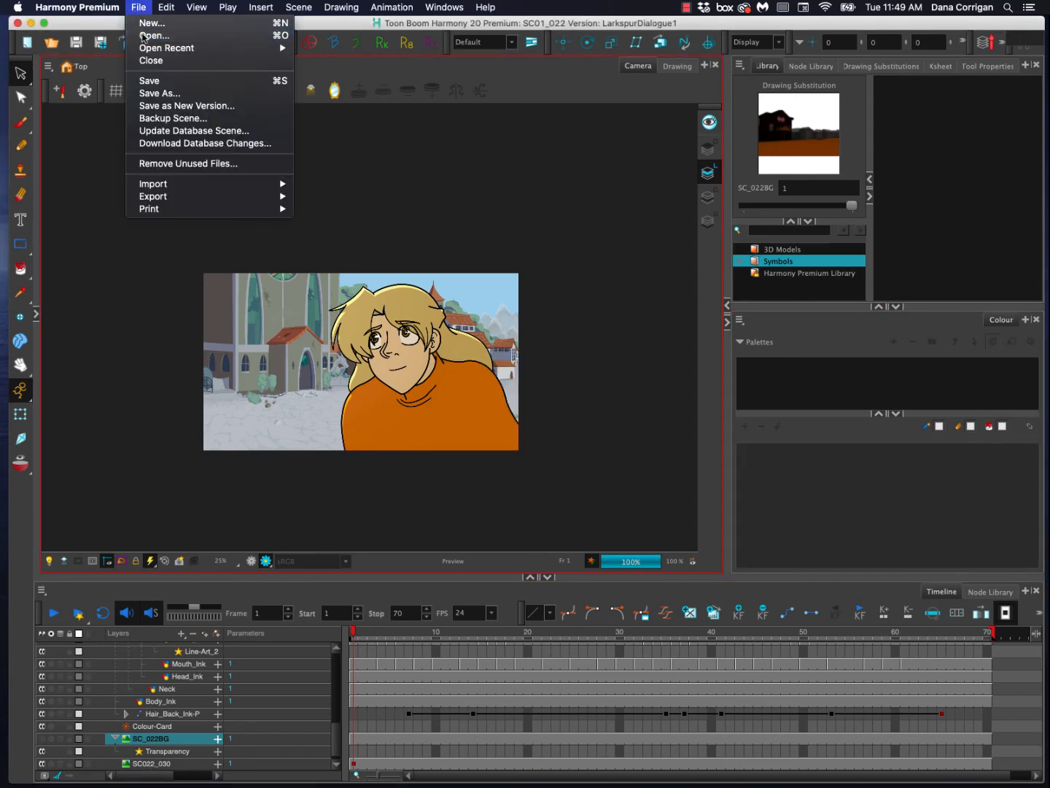
click(491, 185)
scroll(646, 365, down, 3)
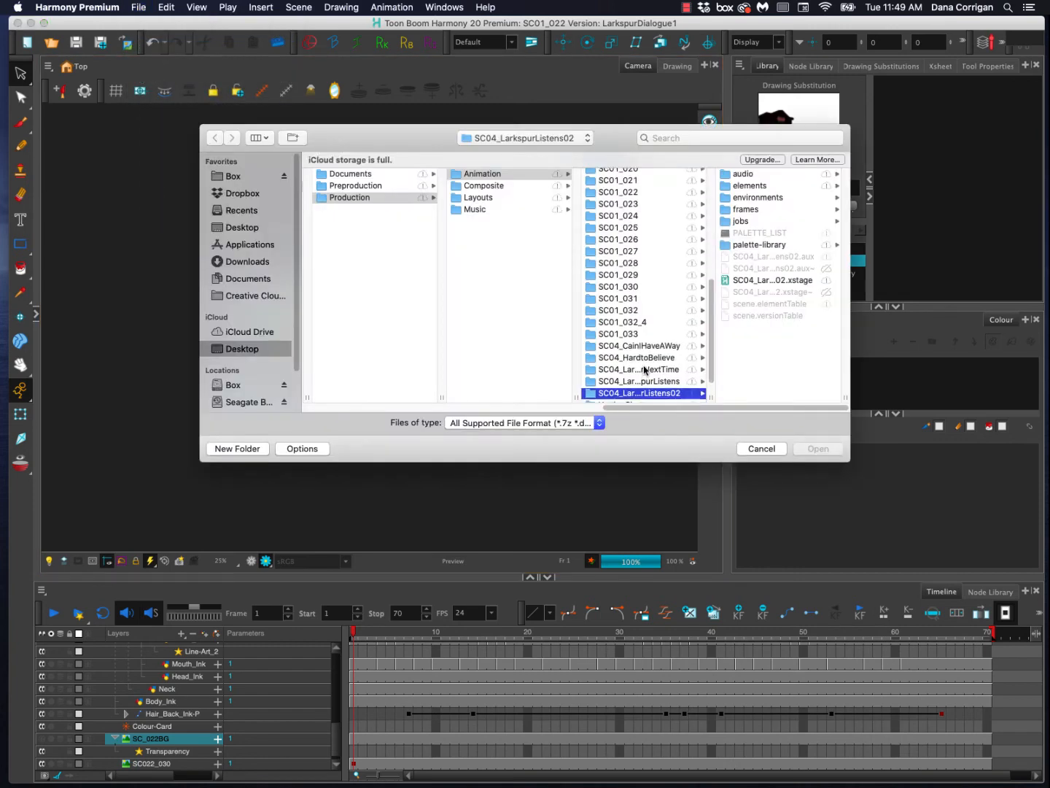
click(631, 267)
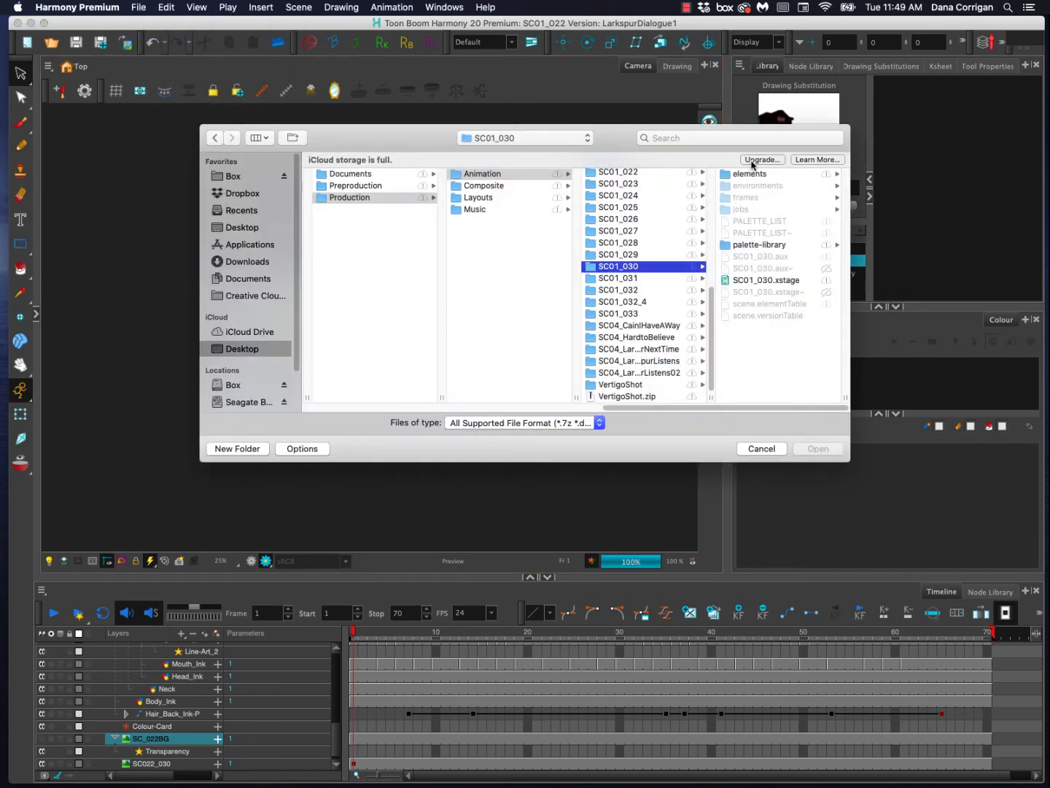
click(760, 281)
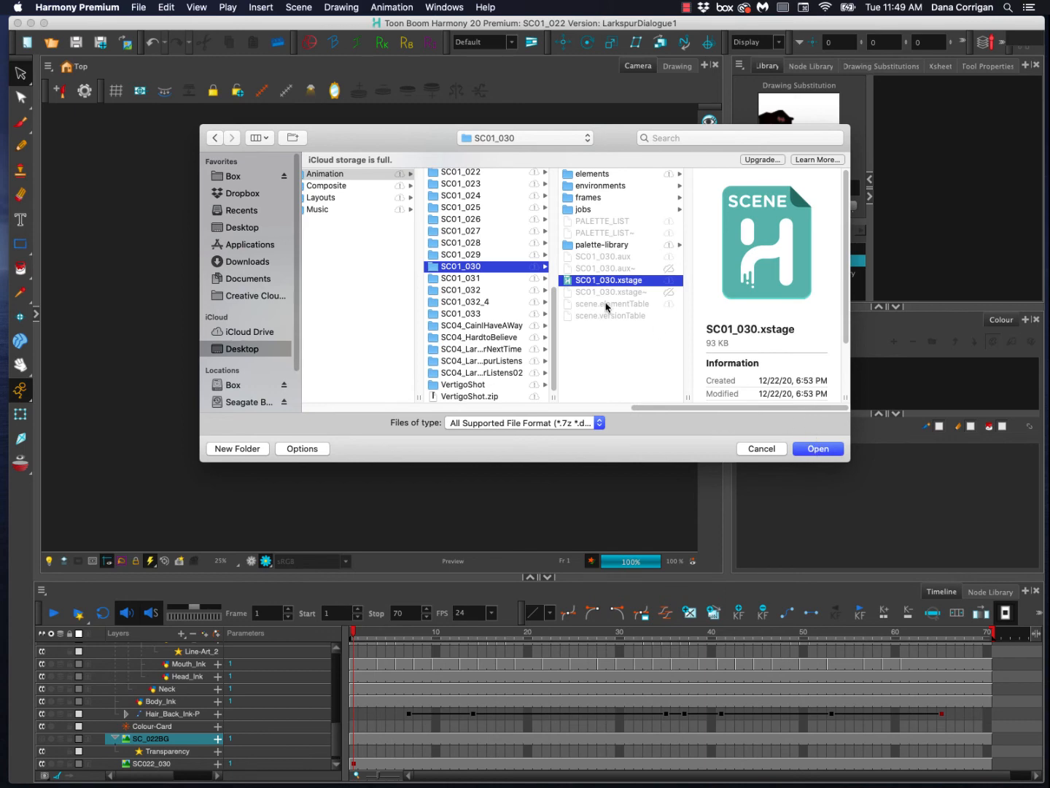
scroll(542, 318, up, 4)
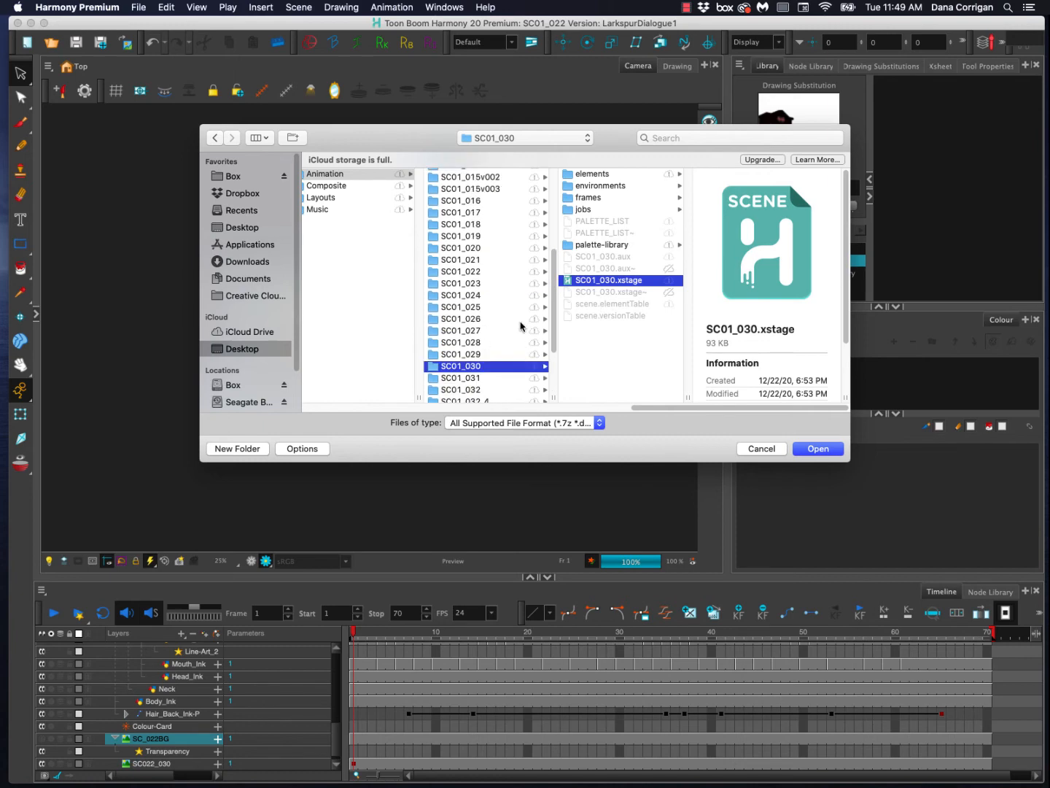
scroll(525, 262, up, 5)
scroll(518, 265, down, 10)
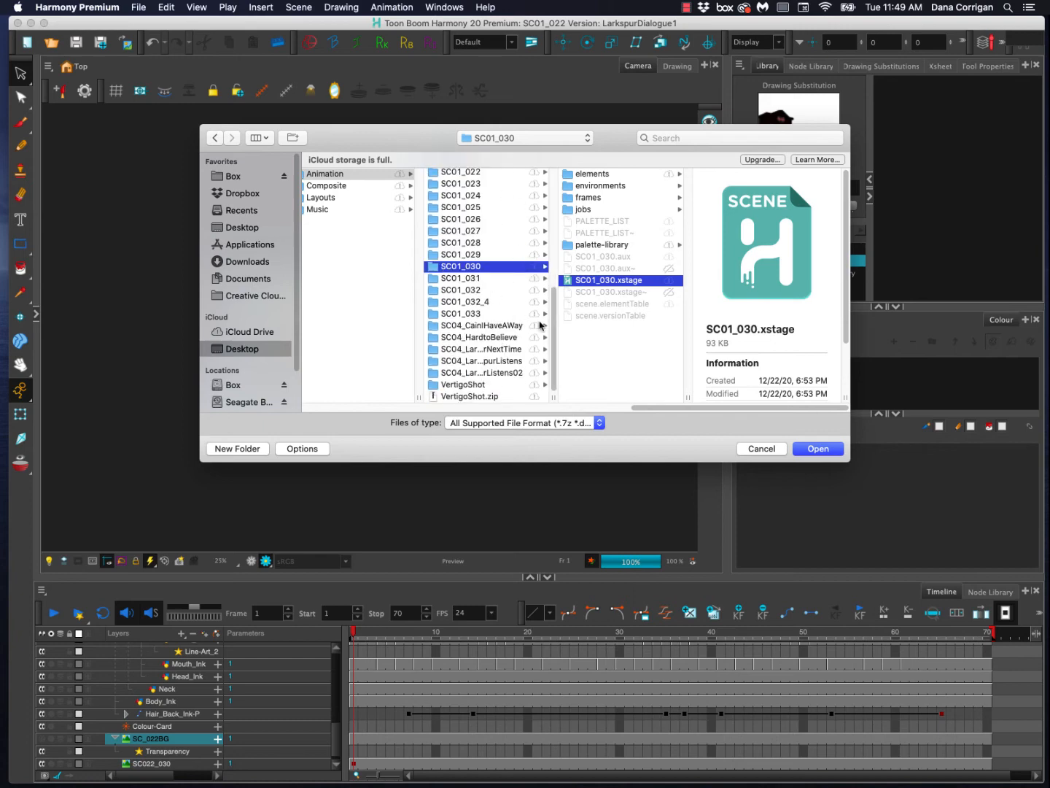
click(817, 447)
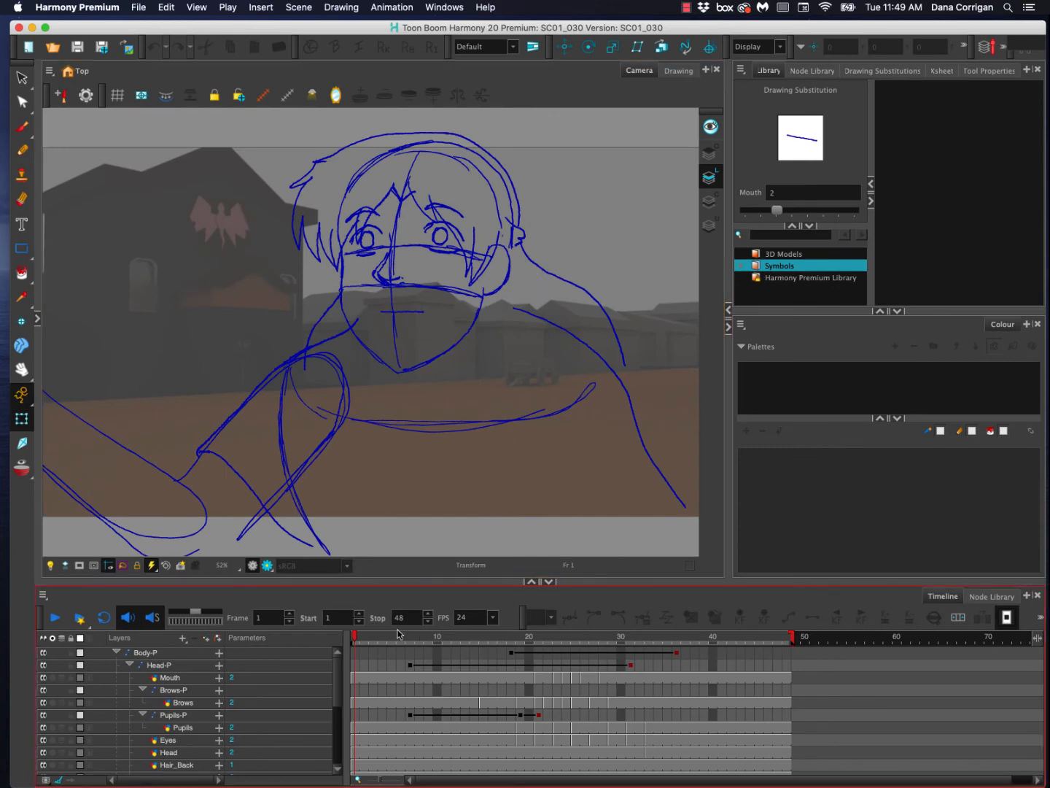
At frame 6, select the Screen_Shot_2020 layer and hide the old SC_022BG background layer.
scroll(438, 378, down, 2)
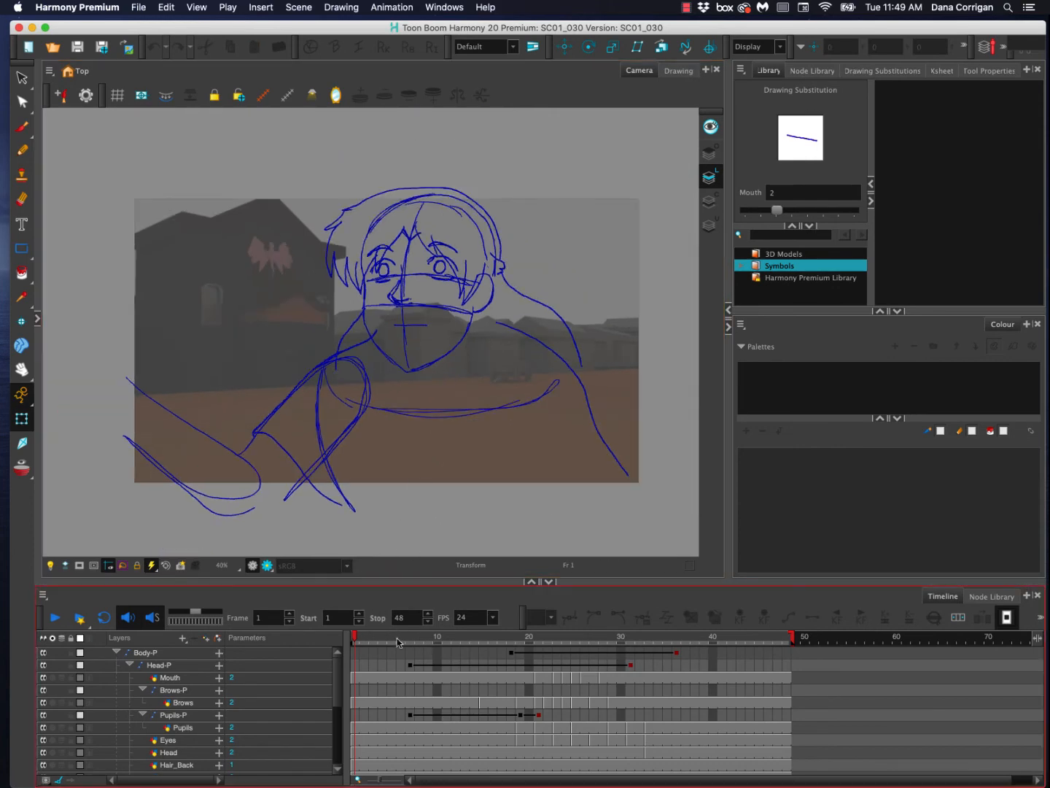
click(400, 640)
scroll(136, 679, down, 5)
click(164, 718)
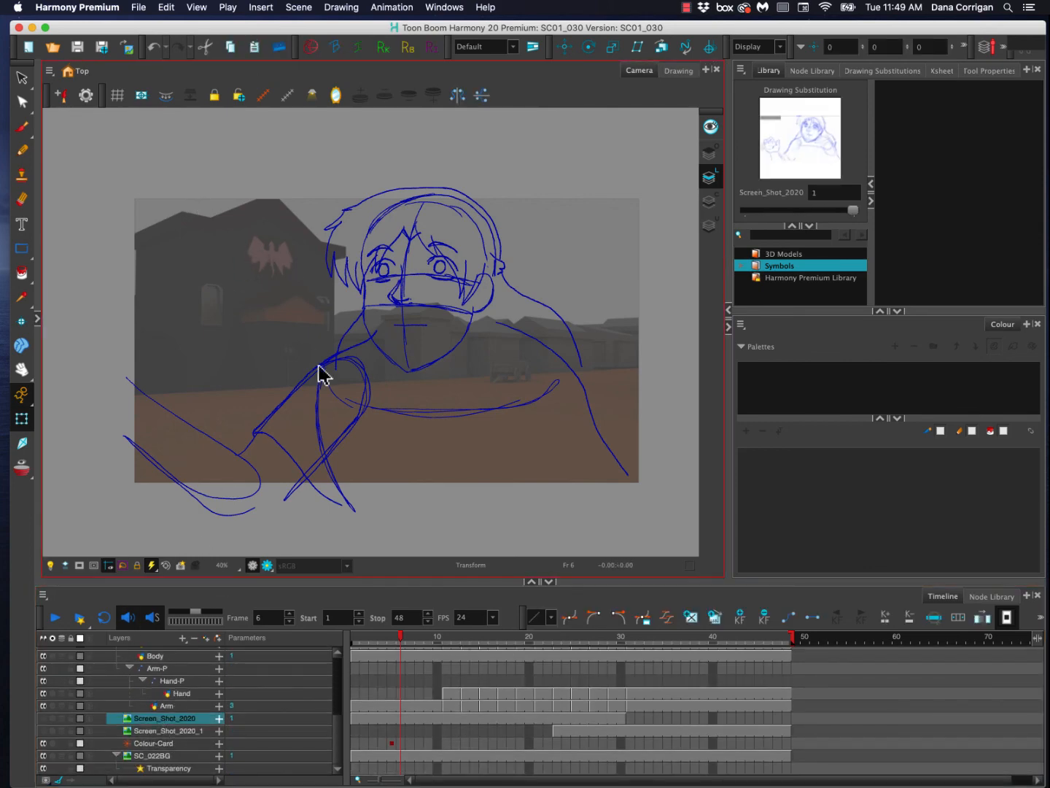
click(42, 756)
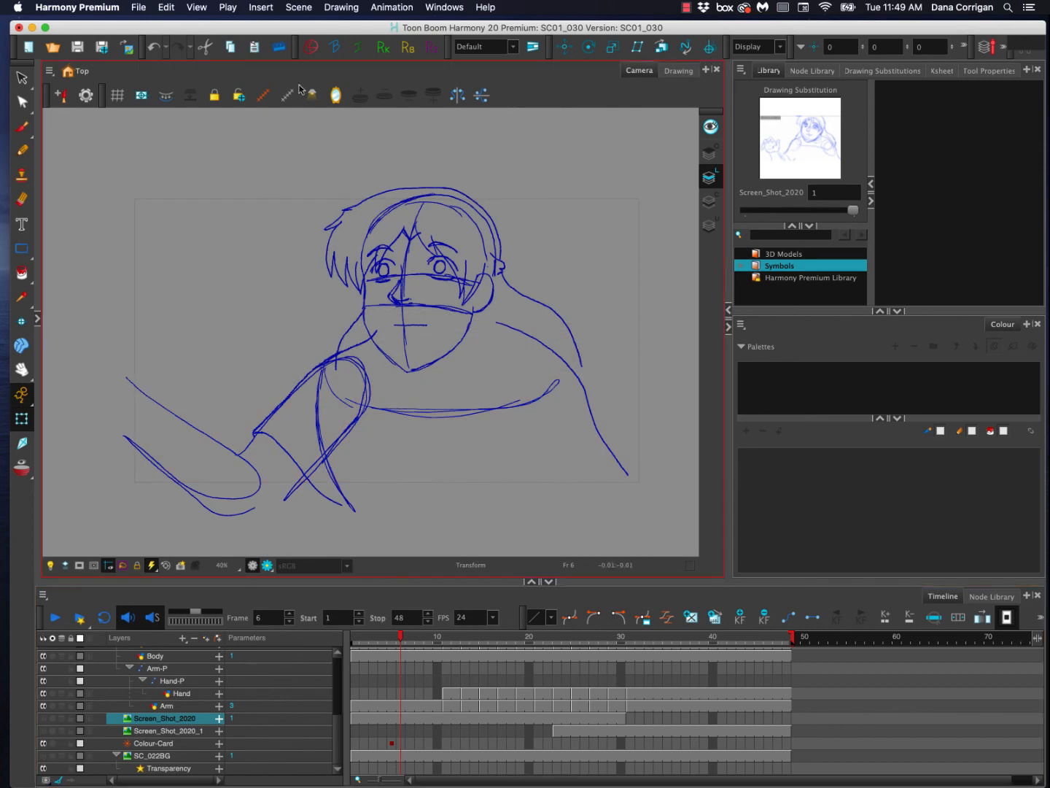
Import SC022_030.psd as a single layer named SC022_030, kept as original bitmap with Premultiplied with White transparency.
click(148, 8)
mouse_move(180, 186)
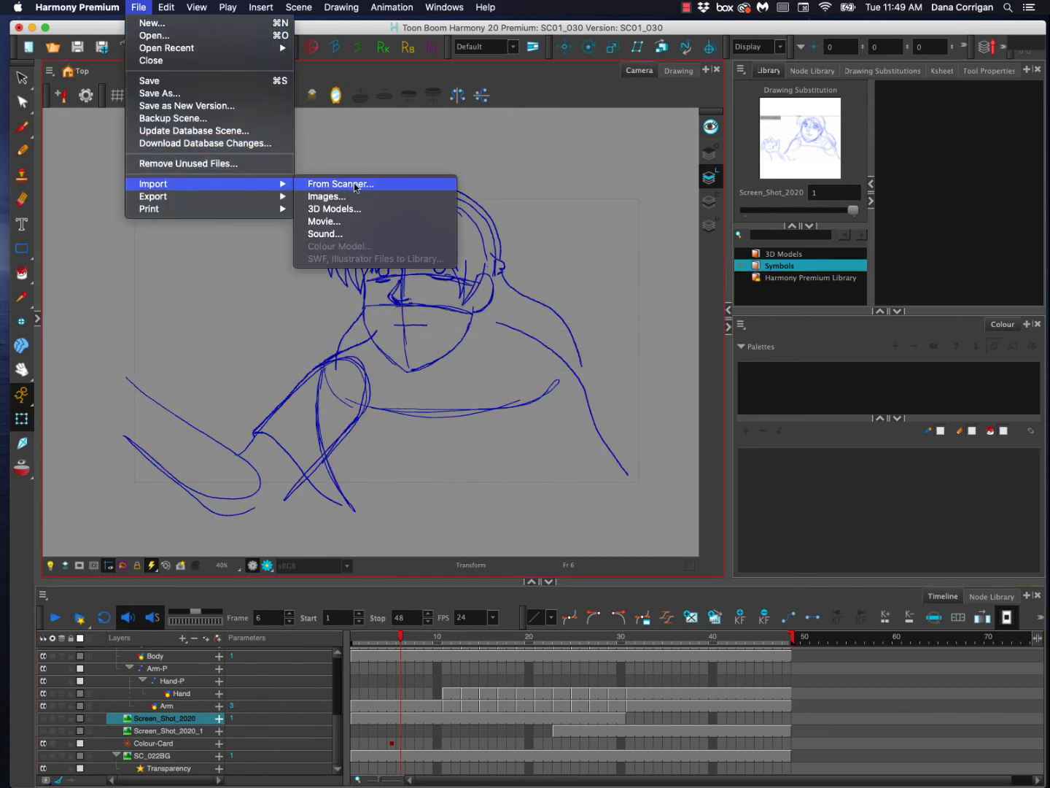
click(358, 197)
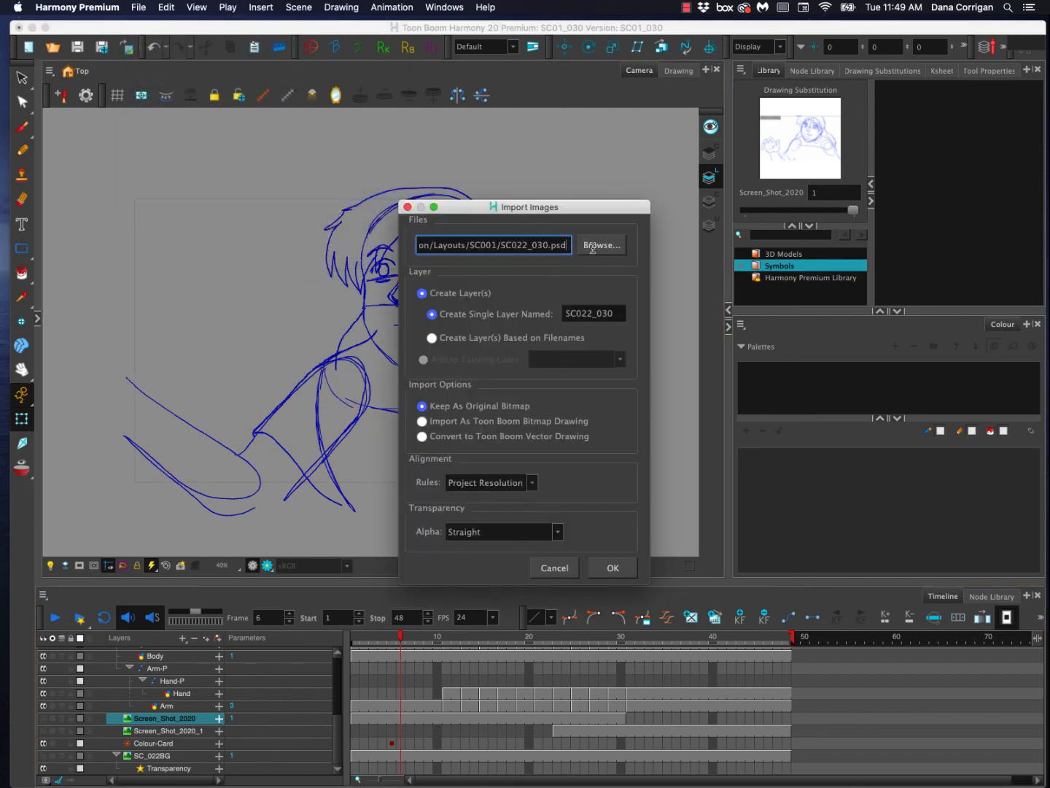
click(602, 247)
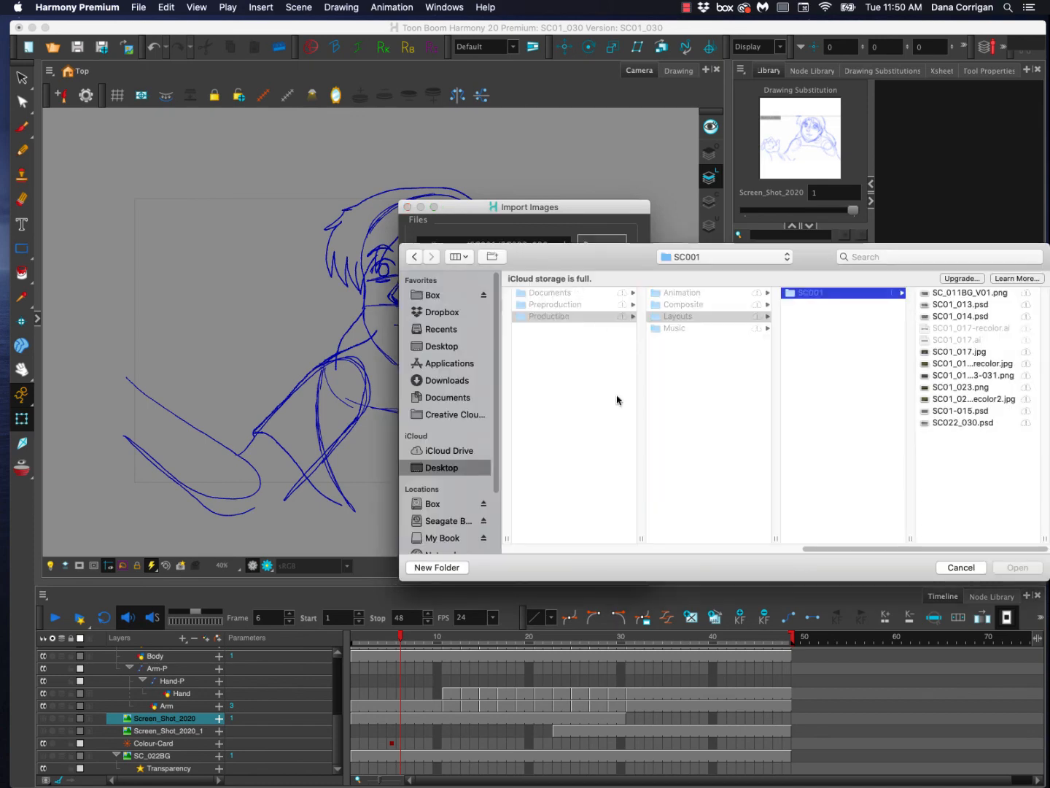
click(963, 568)
click(604, 568)
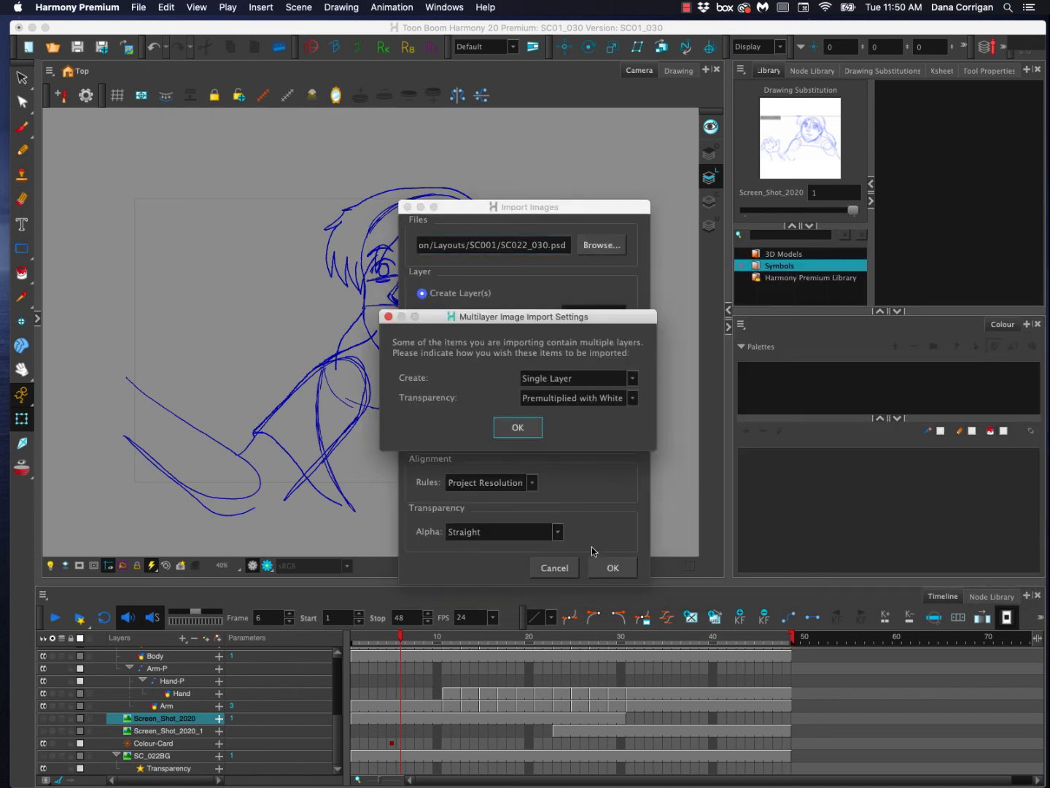
click(519, 427)
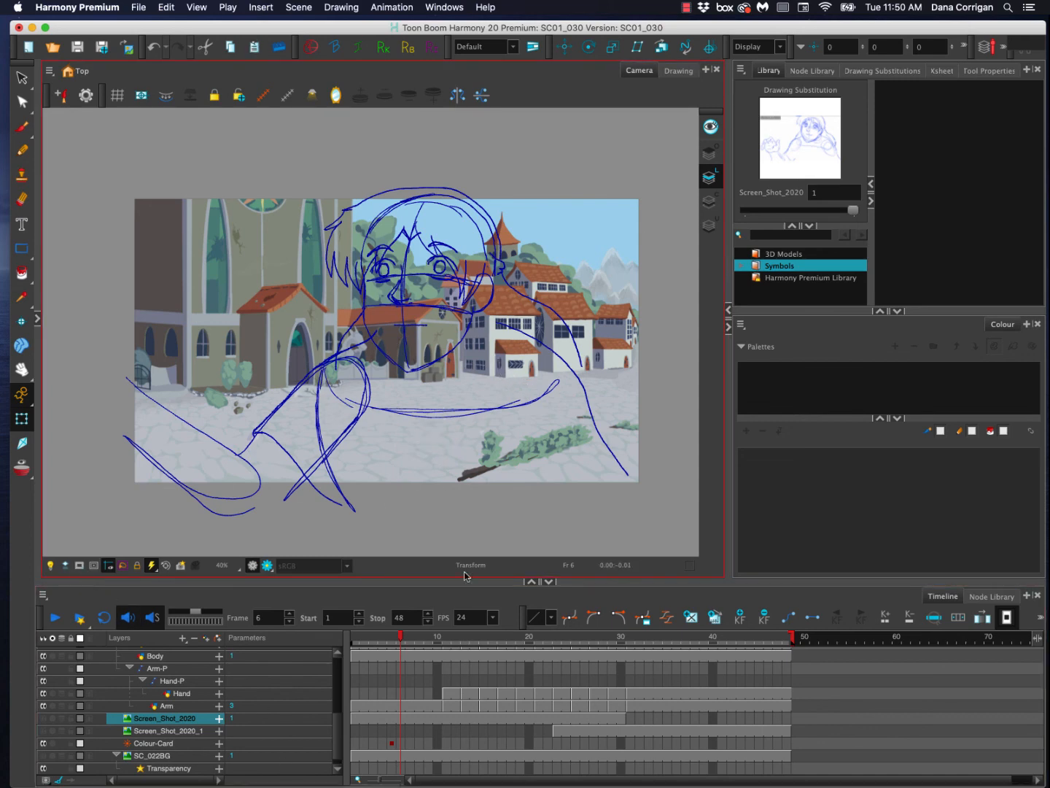
Select the Body drawing layer and turn on the Light Table, finishing with the Select tool active.
scroll(164, 682, up, 1)
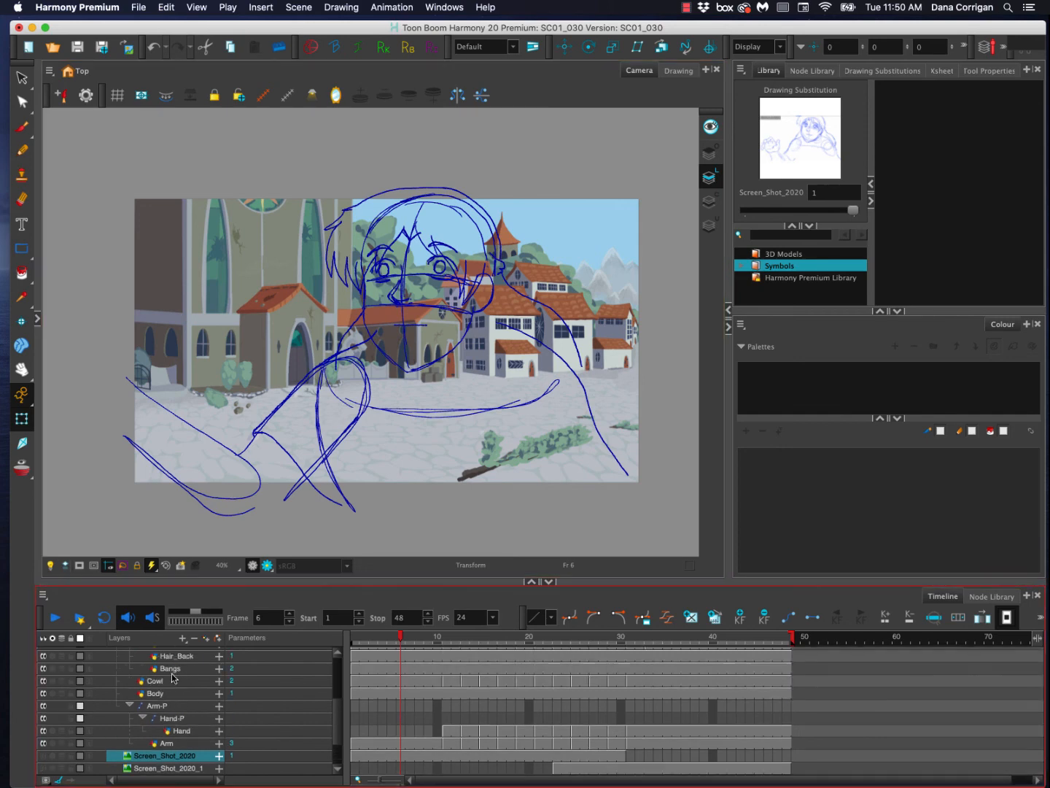
click(162, 691)
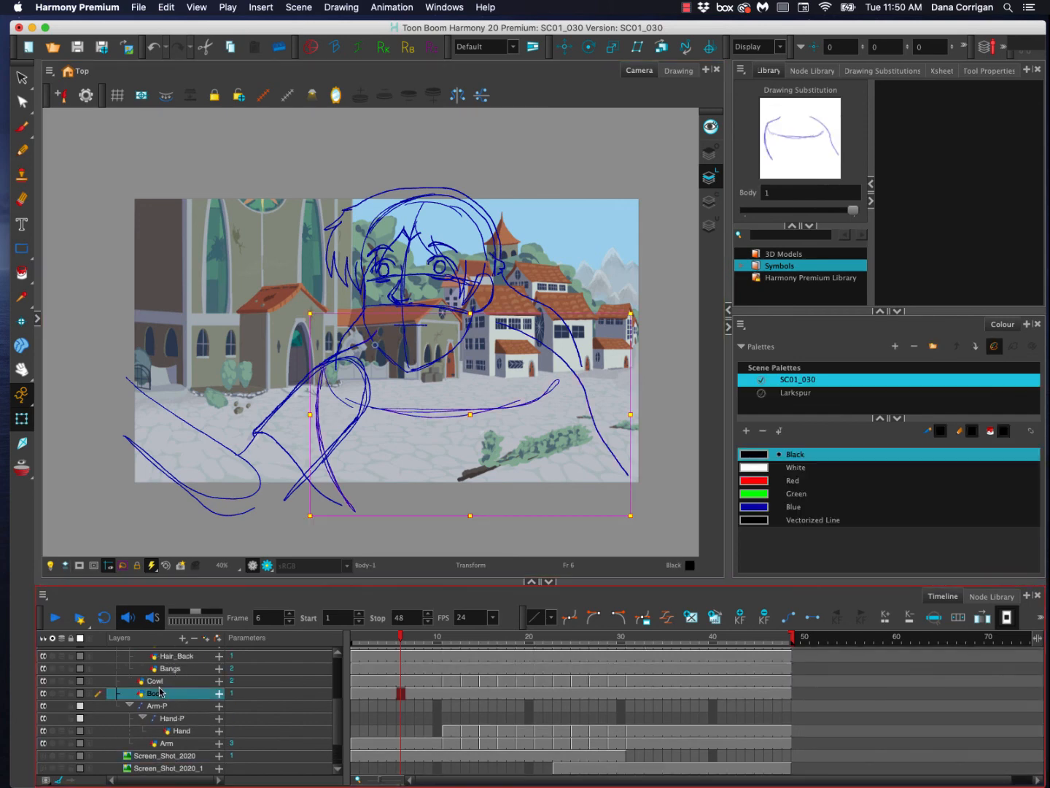
click(21, 148)
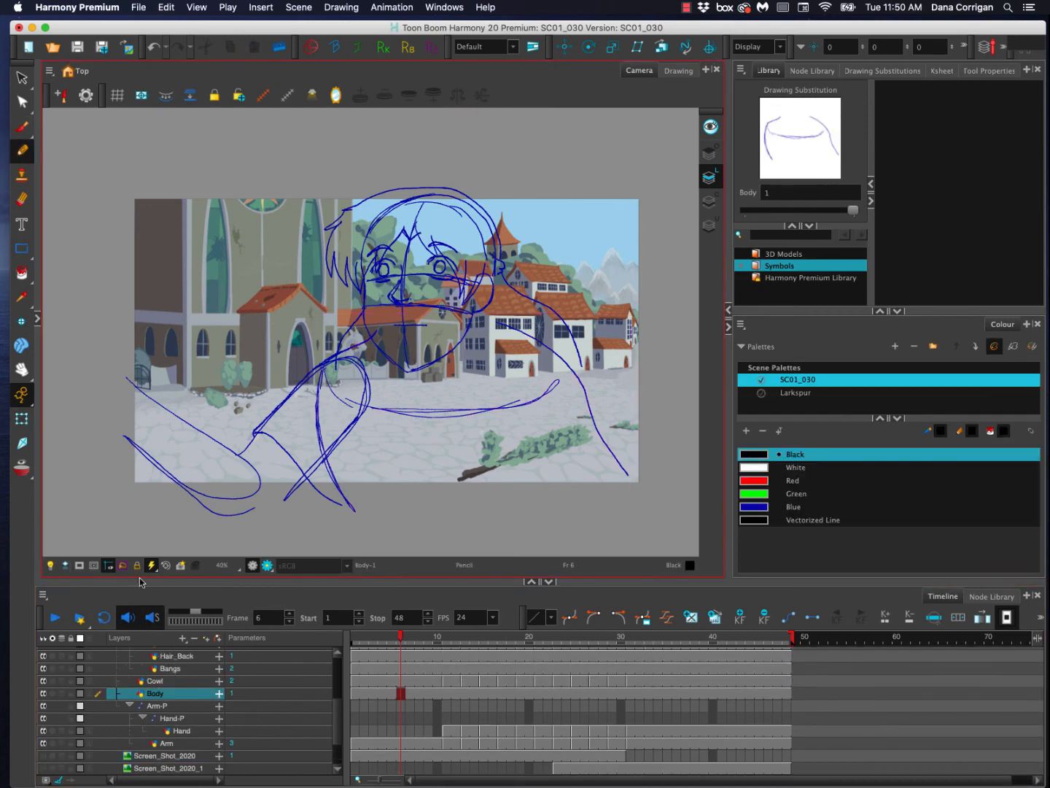
click(49, 565)
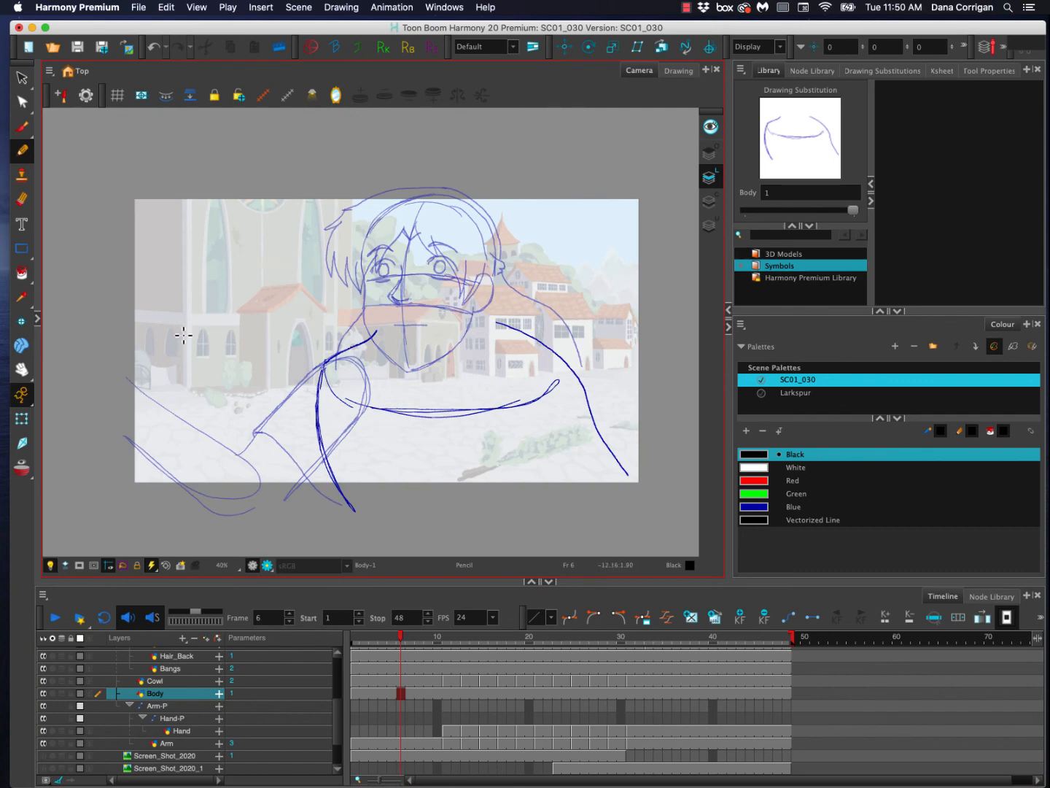
click(22, 77)
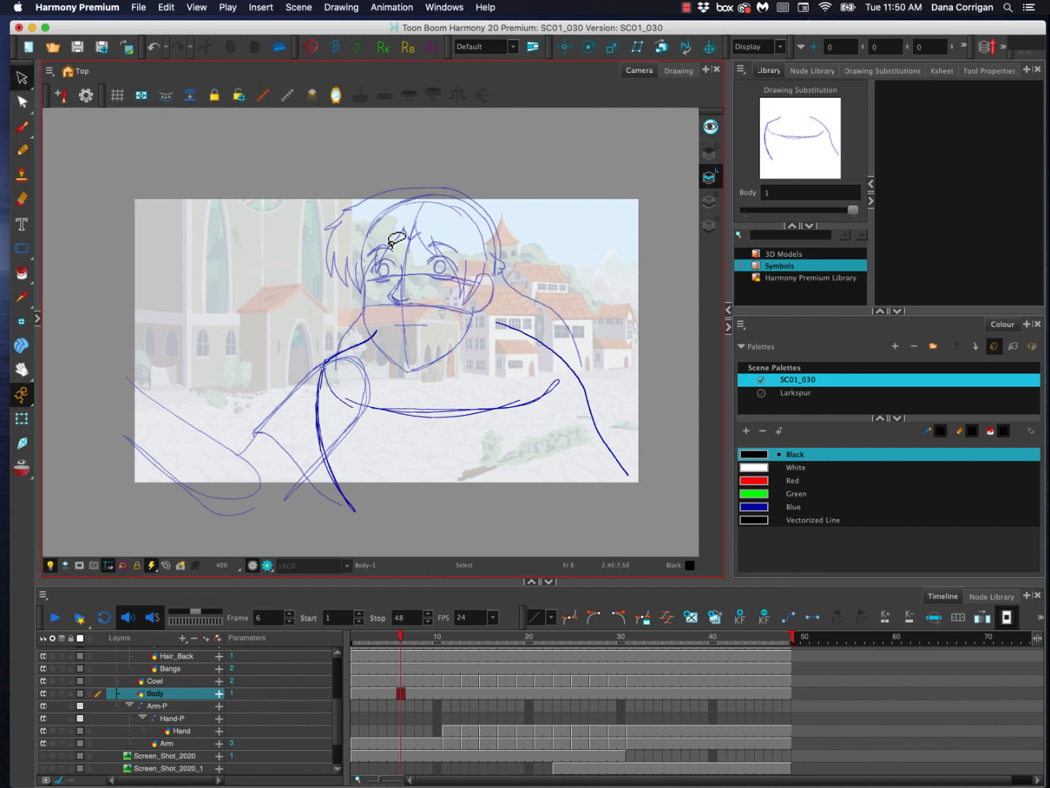
Export all frames of the scene as an H.264/MPEG-4 movie named SC01_030_NewBG.mov in the Roughs folder.
click(139, 7)
mouse_move(182, 214)
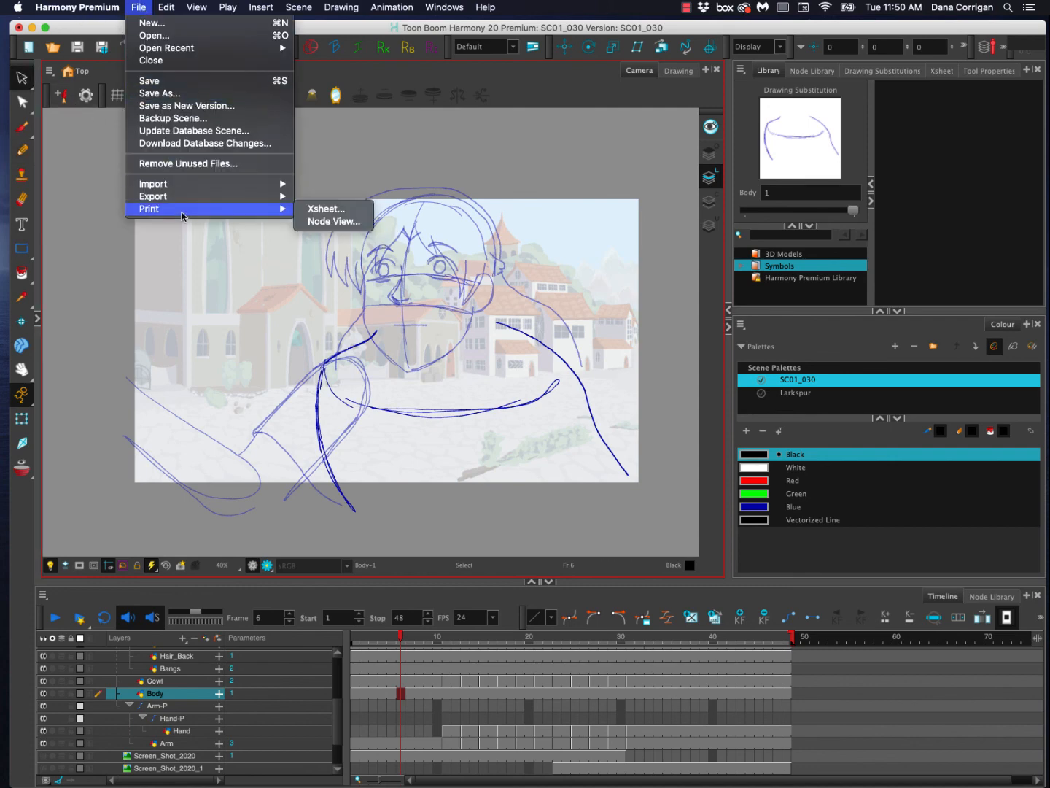
click(350, 210)
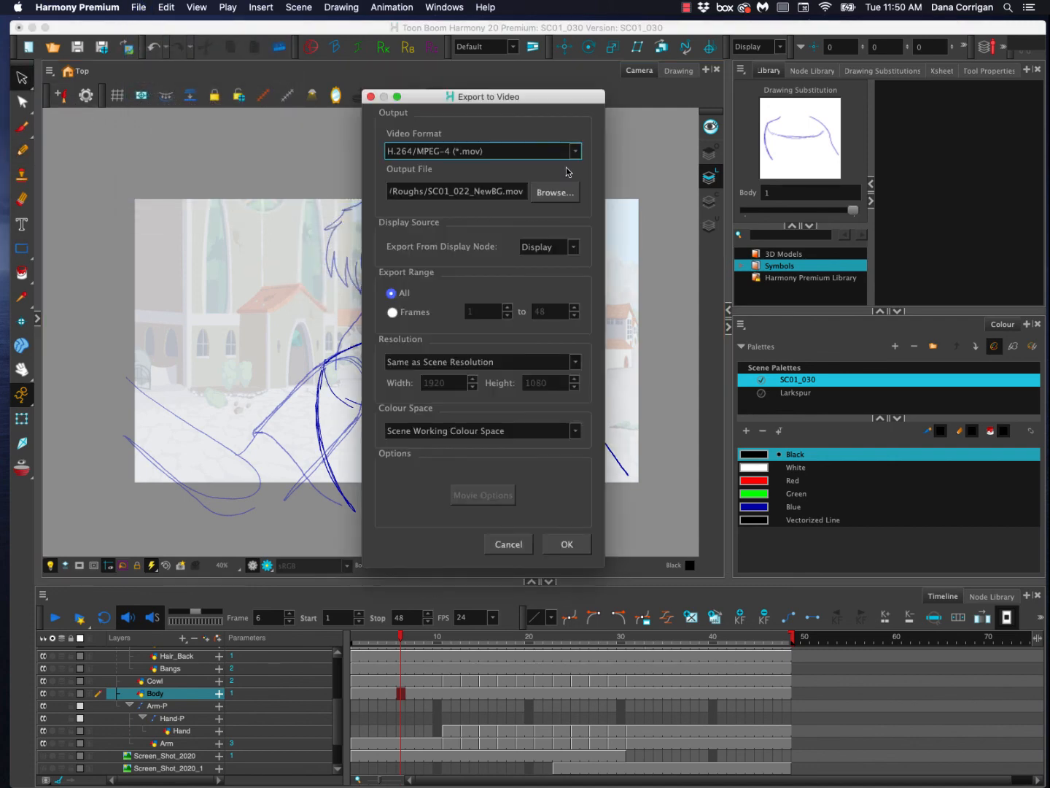
drag(471, 194, 454, 194)
text(030)
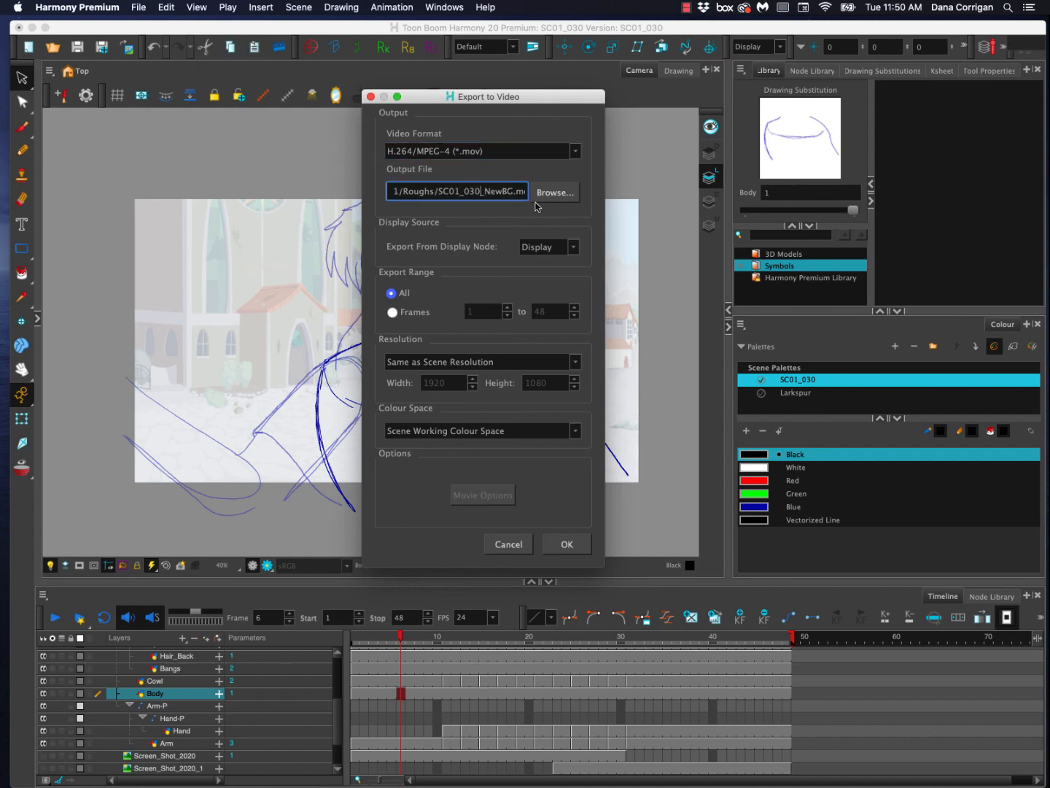
click(562, 547)
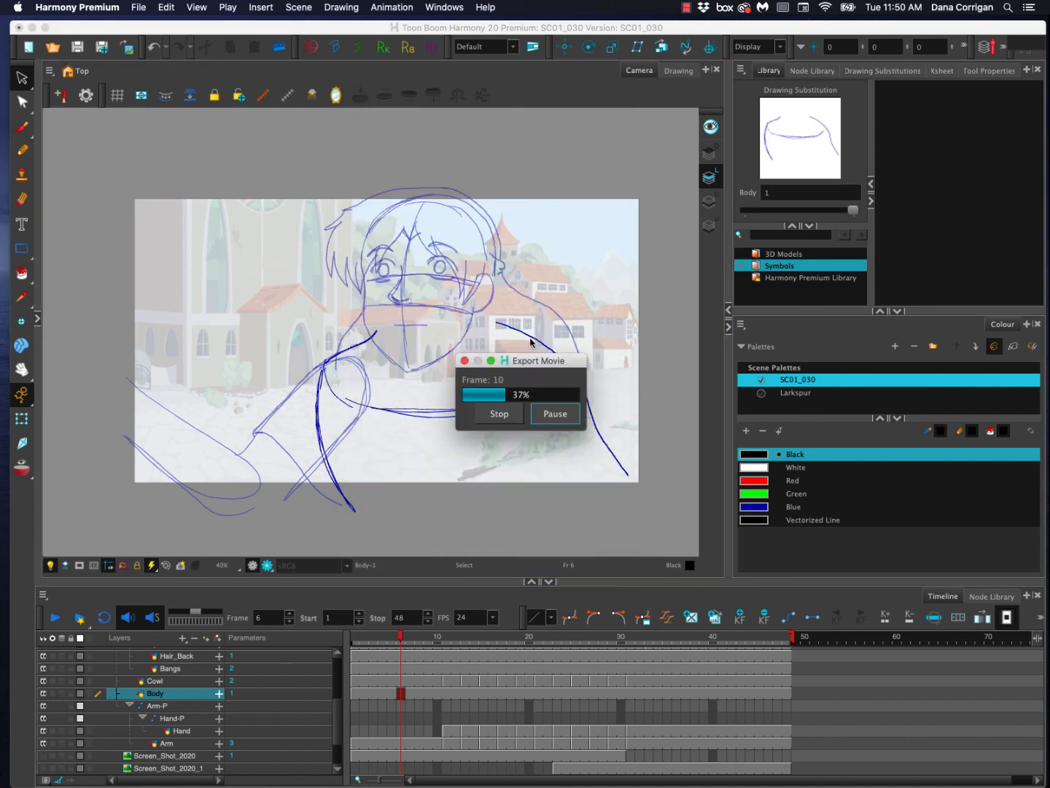